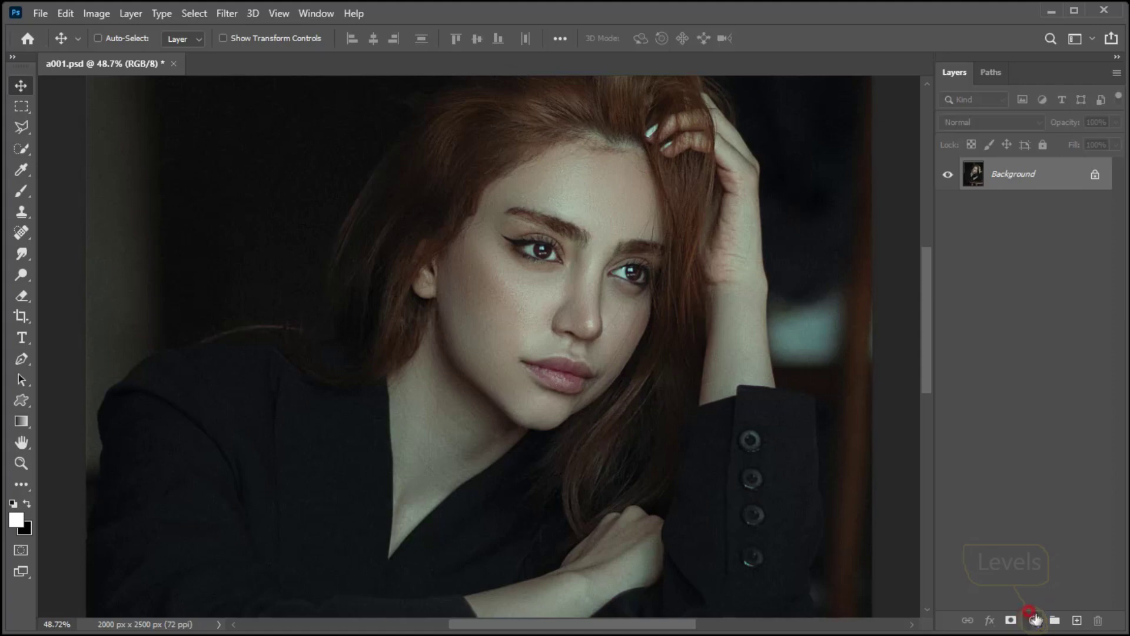
# Step: Add a Levels adjustment layer with input black at 5 and input white at 196 to brighten the portrait
pyautogui.click(1031, 619)
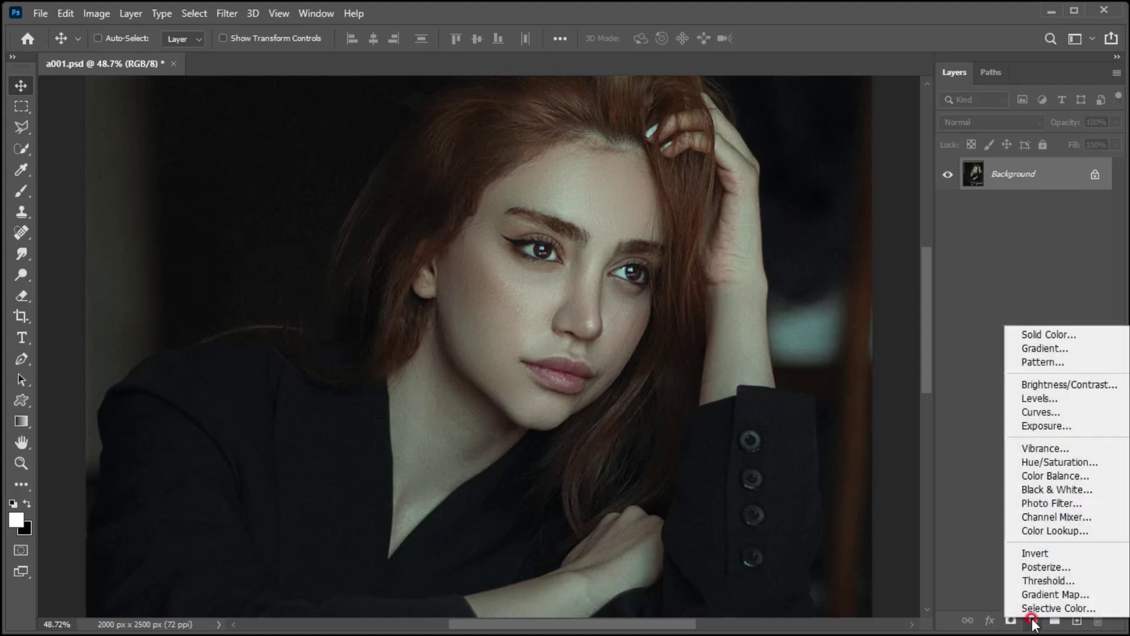
pyautogui.click(1034, 401)
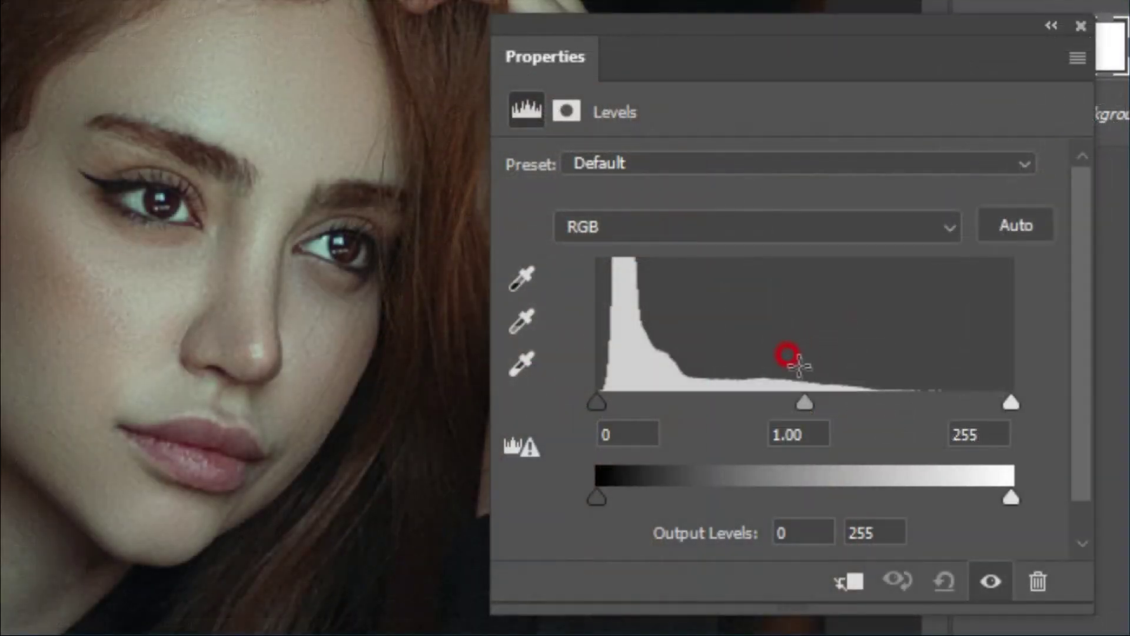
pyautogui.moveTo(1005, 401); pyautogui.dragTo(914, 393)
pyautogui.moveTo(596, 402); pyautogui.dragTo(606, 397)
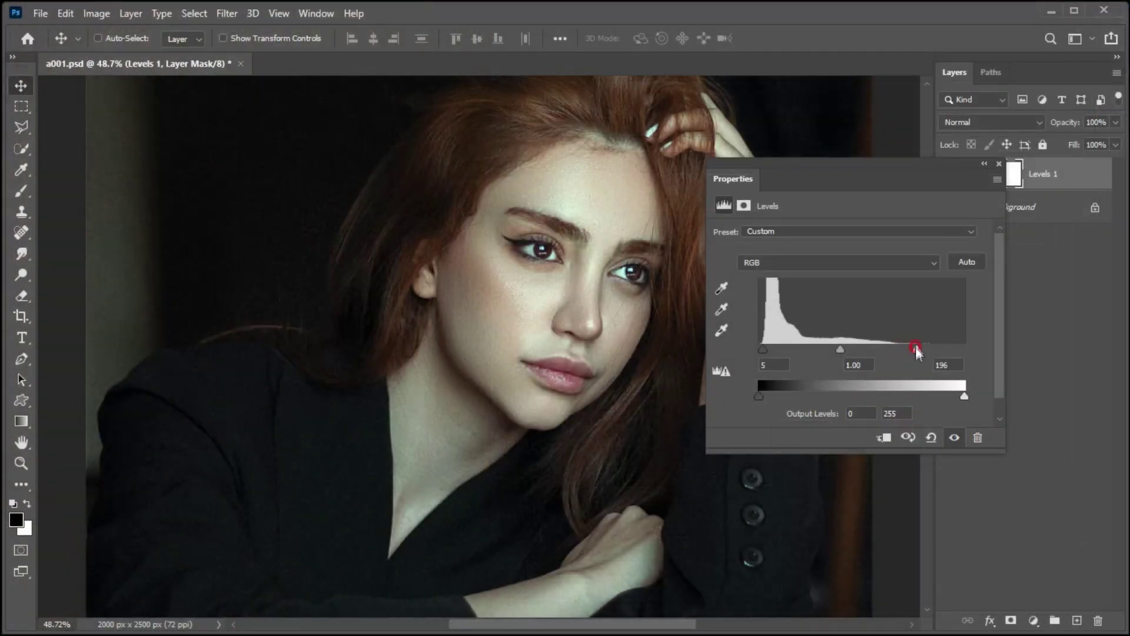
pyautogui.click(998, 166)
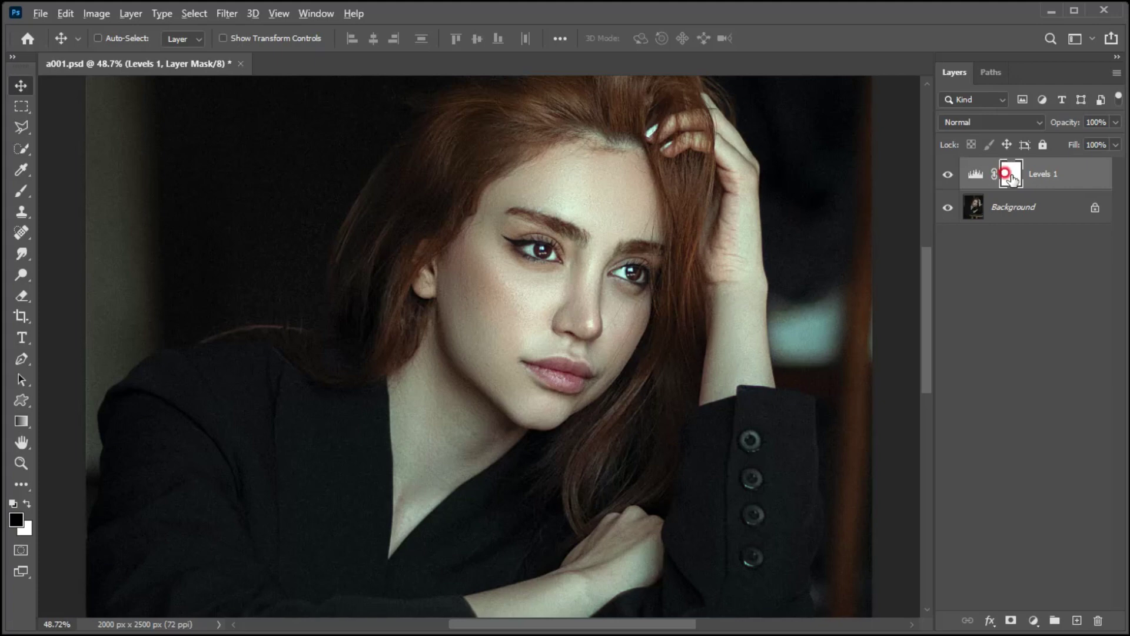
# Step: Fill the Levels 1 mask with black and pick up the Brush tool with white as the foreground colour
pyautogui.hotkey('alt', 'BackSpace')
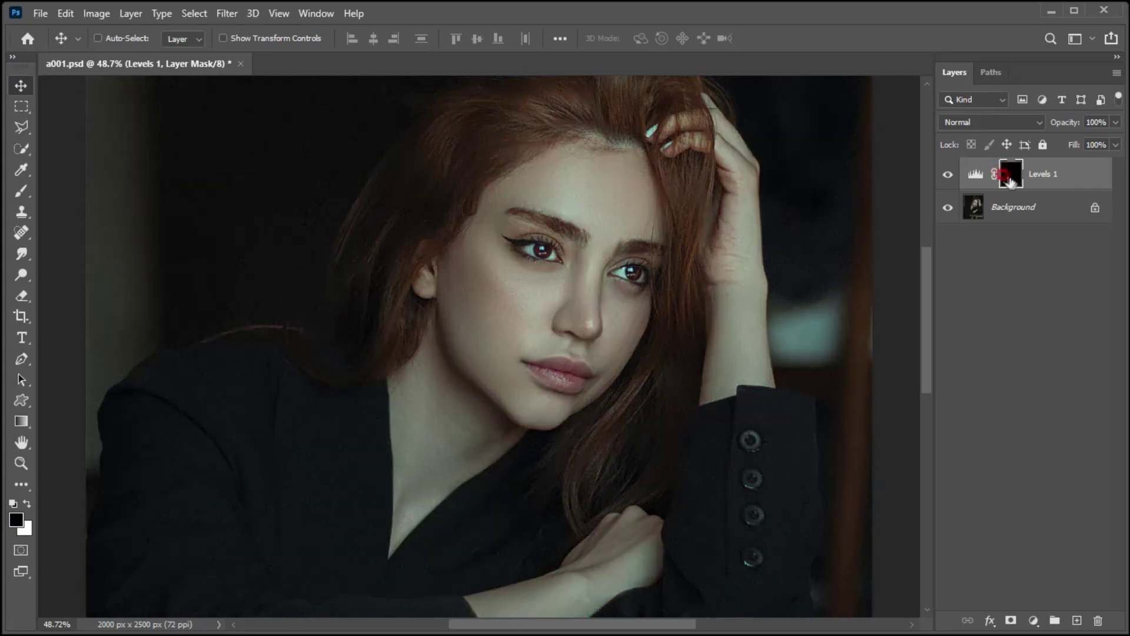
pyautogui.press('x')
pyautogui.click(21, 191)
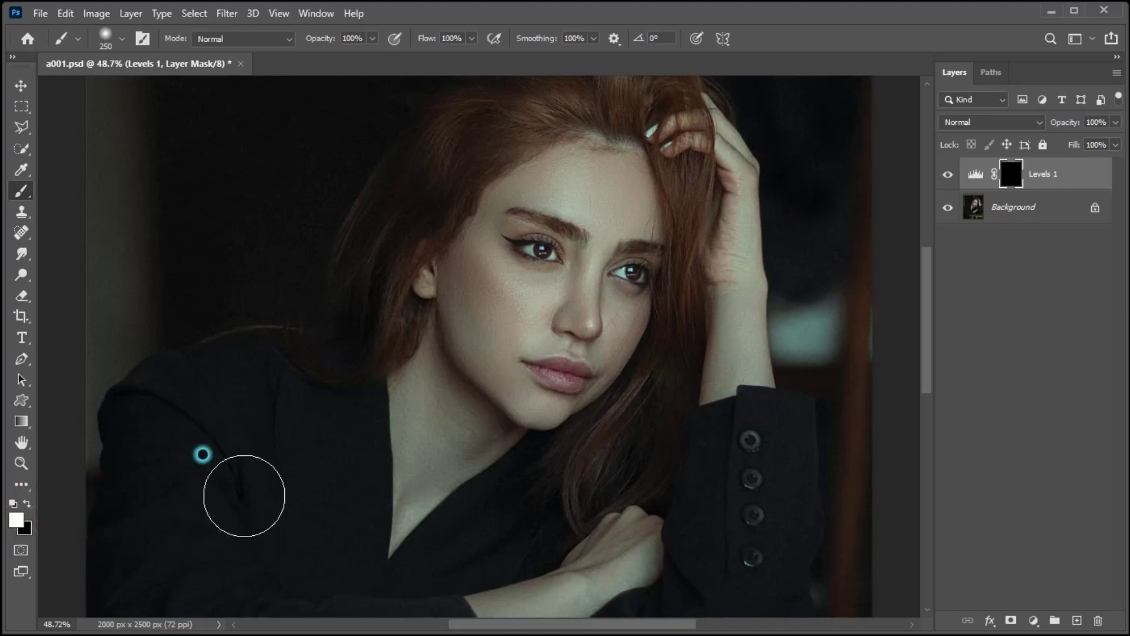
# Step: Paint white on the Levels 1 mask over the woman's face, neck, hair and hands, varying the brush size between about 150 and 500
pyautogui.moveTo(436, 424); pyautogui.dragTo(512, 329)
pyautogui.moveTo(524, 259)
pyautogui.mouseDown()
pyautogui.moveTo(605, 175)
pyautogui.moveTo(611, 117)
pyautogui.moveTo(479, 151)
pyautogui.moveTo(391, 353)
pyautogui.moveTo(575, 390)
pyautogui.moveTo(663, 193)
pyautogui.moveTo(664, 282)
pyautogui.moveTo(703, 145)
pyautogui.moveTo(738, 172)
pyautogui.moveTo(750, 368)
pyautogui.moveTo(735, 361)
pyautogui.moveTo(743, 412)
pyautogui.mouseUp()
pyautogui.press(']')
pyautogui.press(']')
pyautogui.press(']')
pyautogui.press(']')
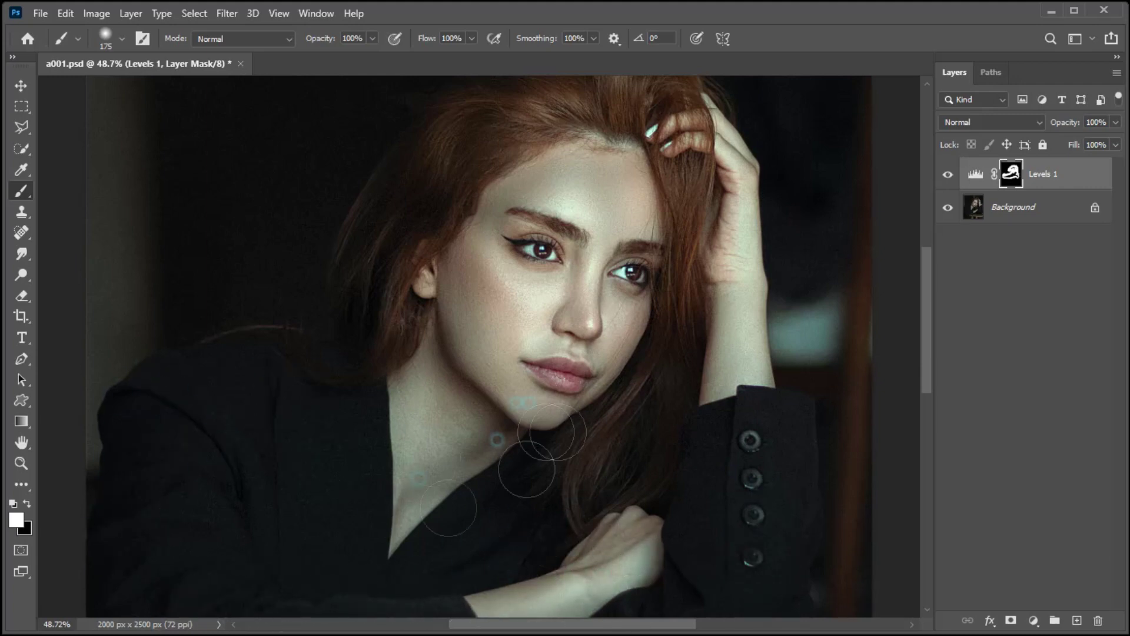
pyautogui.press(']')
pyautogui.press(']')
pyautogui.press(']')
pyautogui.press(']')
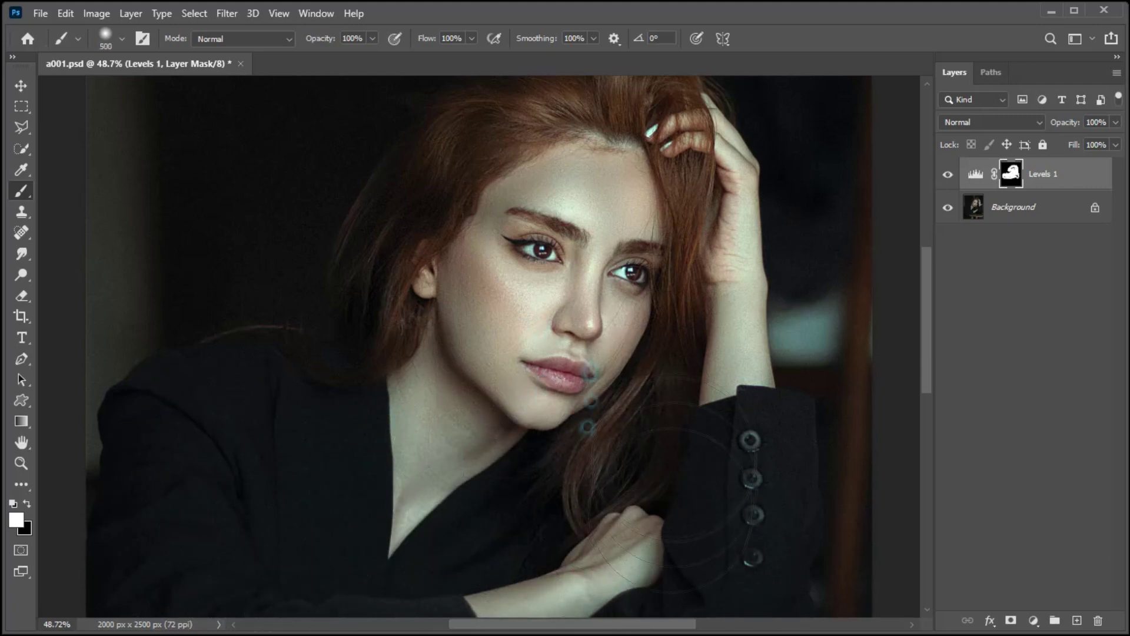
pyautogui.press('[')
pyautogui.press('[')
pyautogui.press('[')
pyautogui.press('[')
pyautogui.press('[')
pyautogui.press('[')
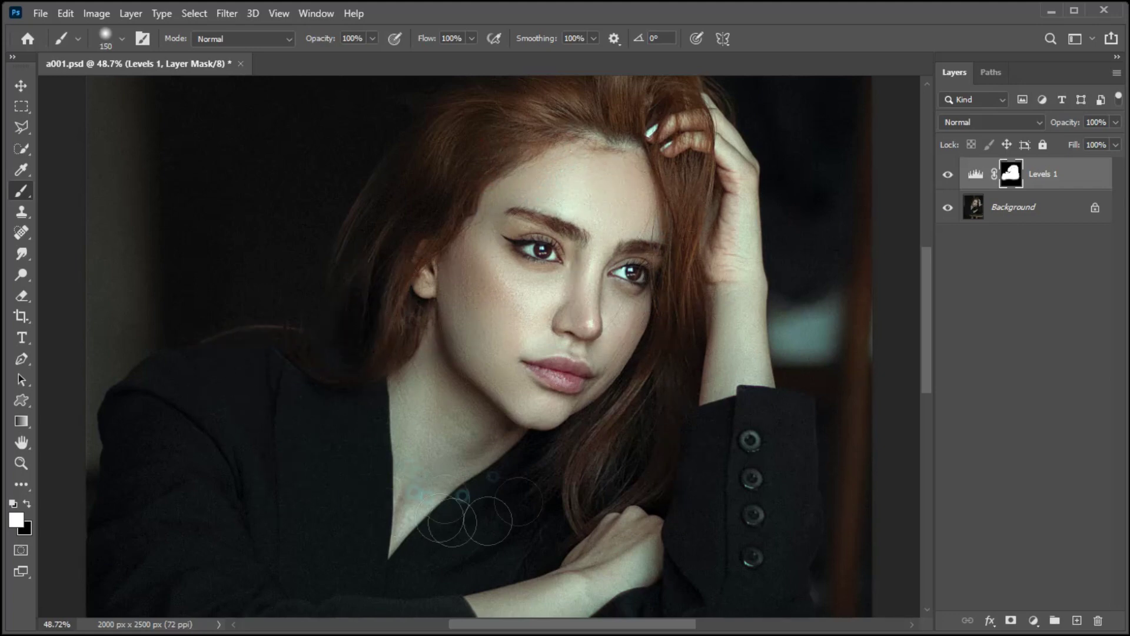
pyautogui.click(559, 188)
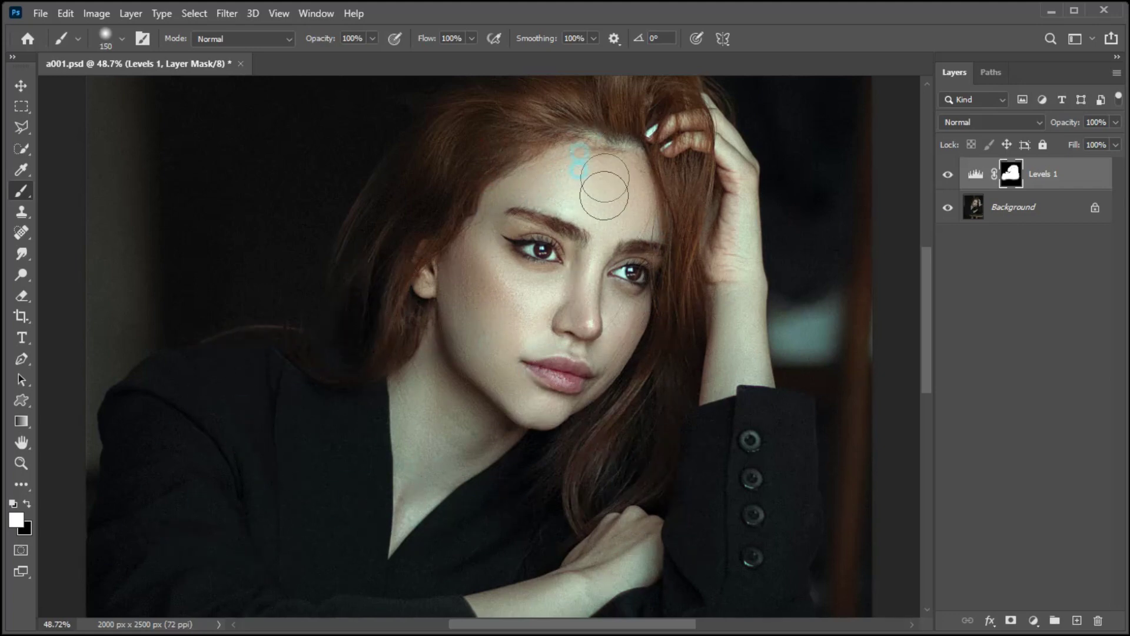
pyautogui.click(14, 86)
pyautogui.click(21, 86)
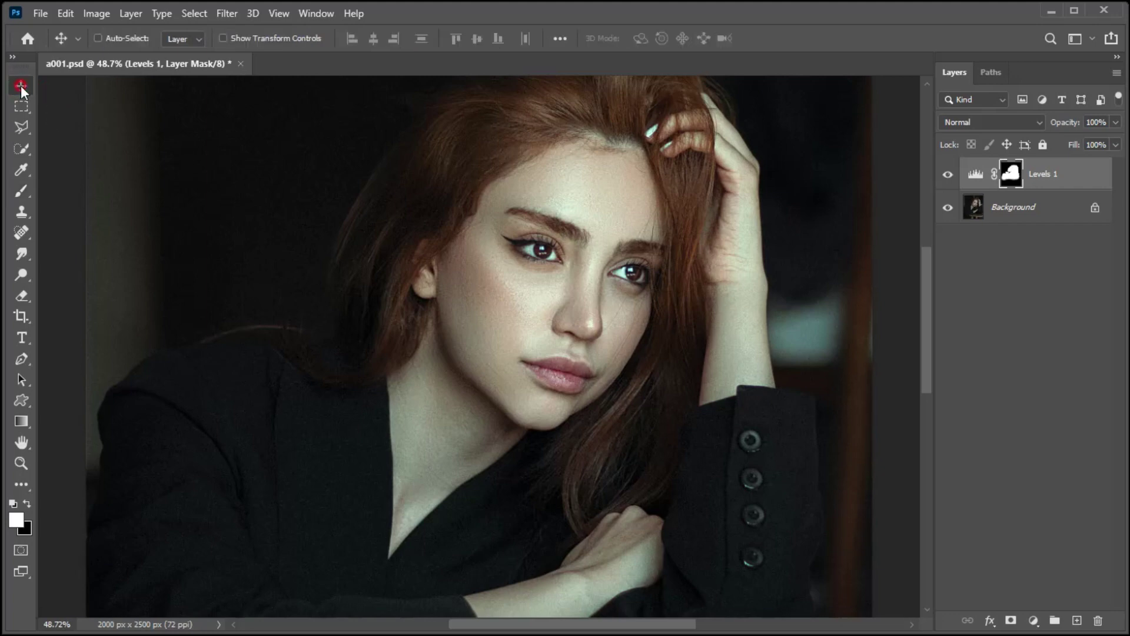
# Step: Add a second Levels adjustment layer and lower its output white level to 192 to darken the image
pyautogui.click(1031, 621)
pyautogui.click(1050, 463)
pyautogui.click(1050, 398)
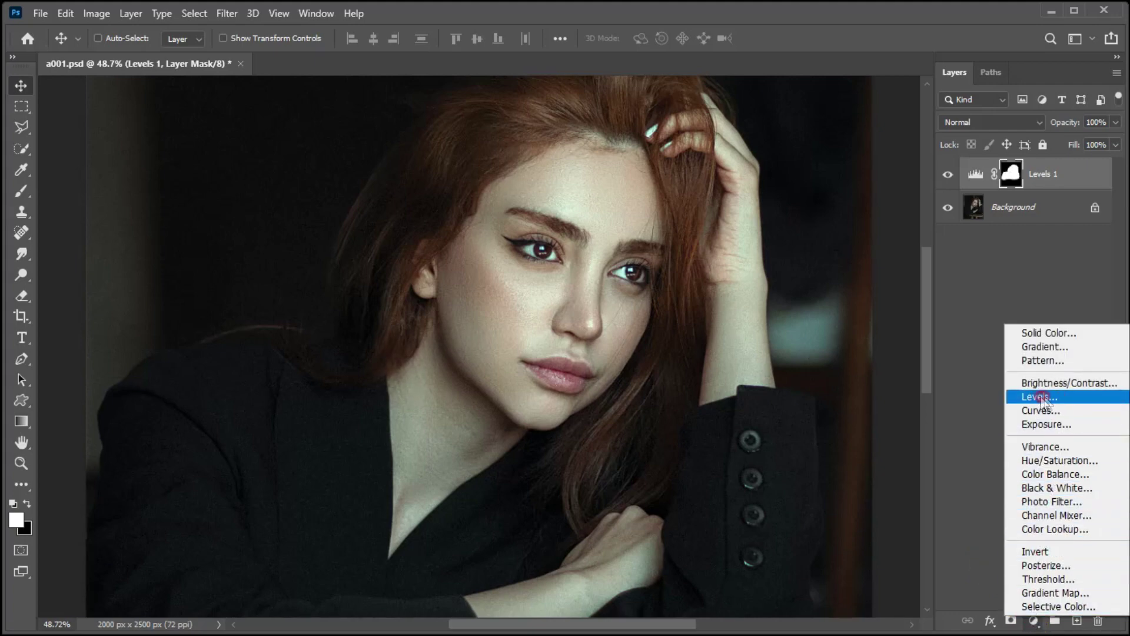
pyautogui.moveTo(847, 182); pyautogui.dragTo(608, 167)
pyautogui.click(657, 278)
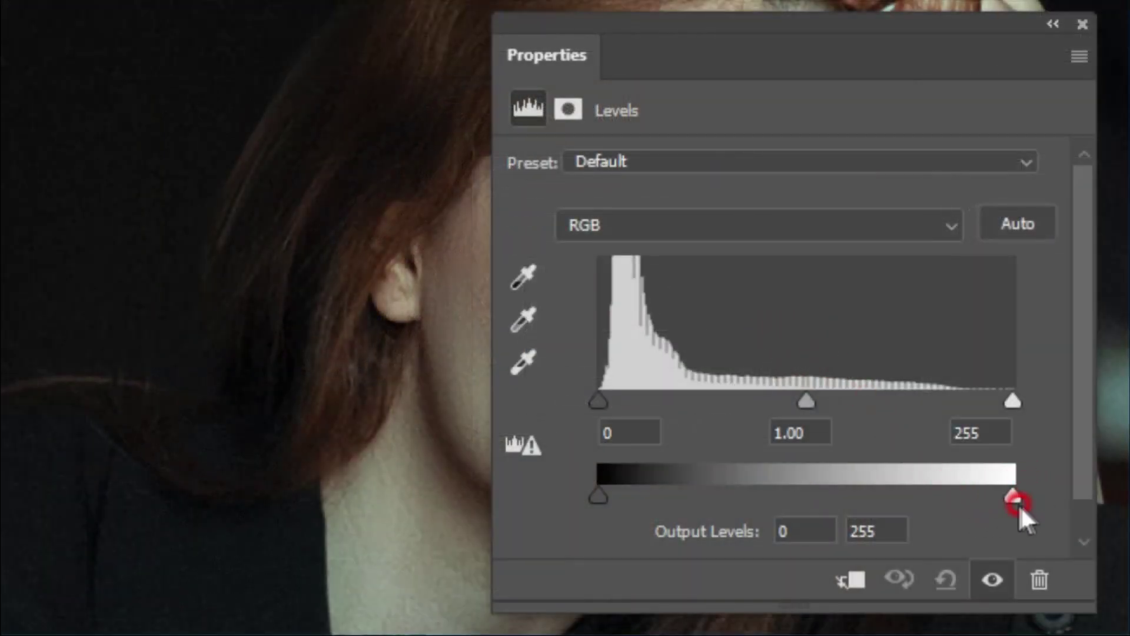
pyautogui.moveTo(1014, 497); pyautogui.dragTo(908, 508)
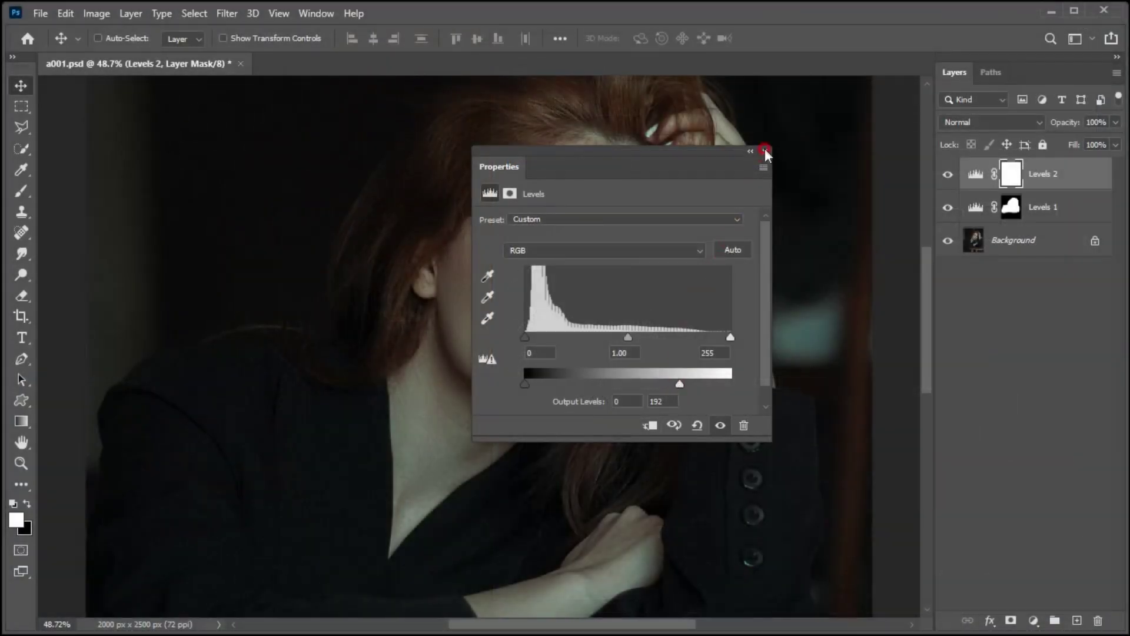
pyautogui.click(765, 151)
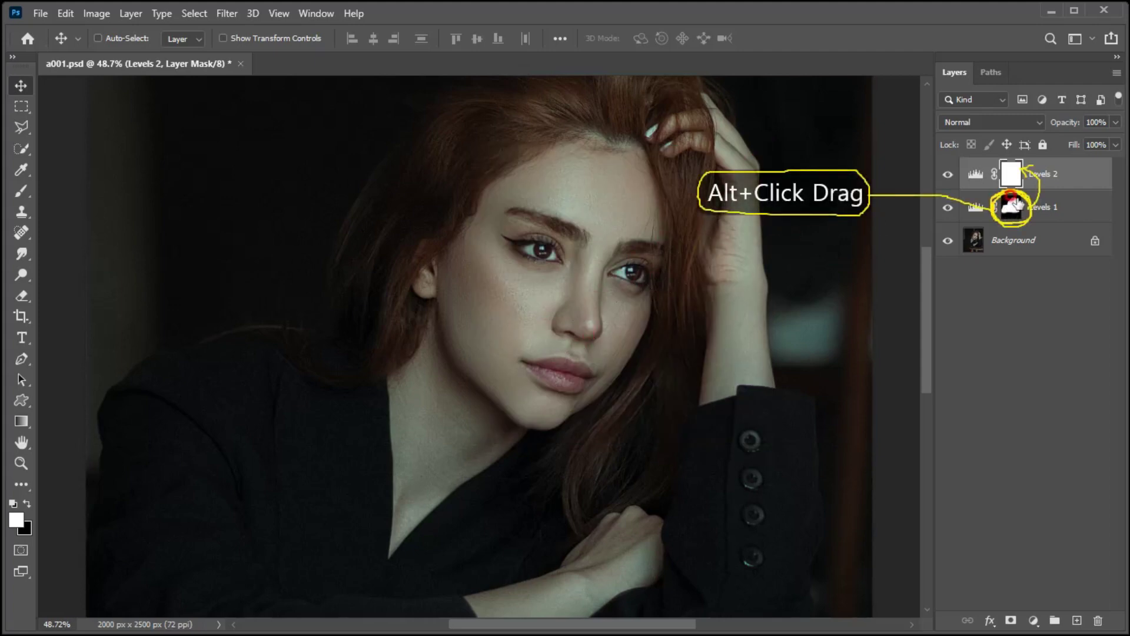
# Step: Copy the Levels 1 mask onto Levels 2, replacing its existing mask, and invert the copy
pyautogui.moveTo(1014, 209); pyautogui.dragTo(1012, 174)
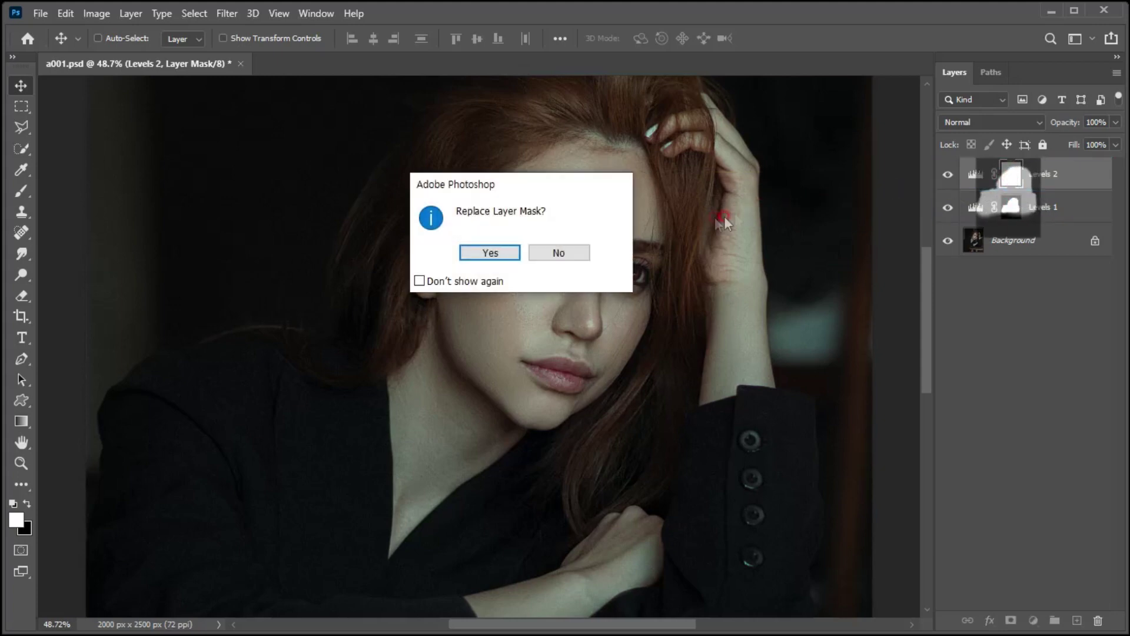
pyautogui.click(491, 253)
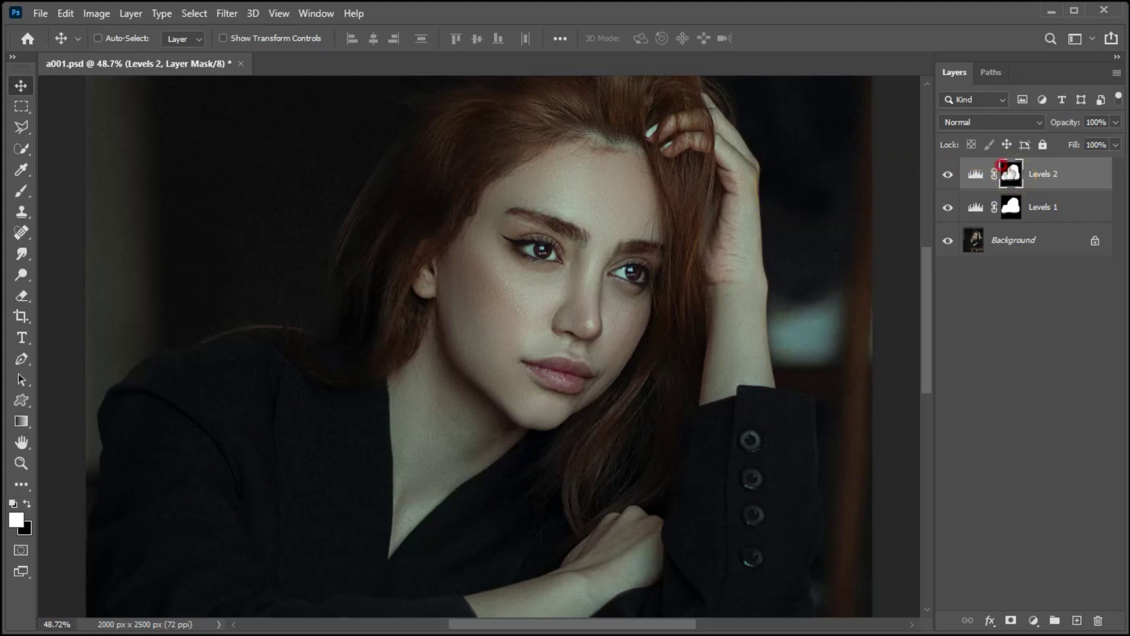
pyautogui.hotkey('ctrl', 'i')
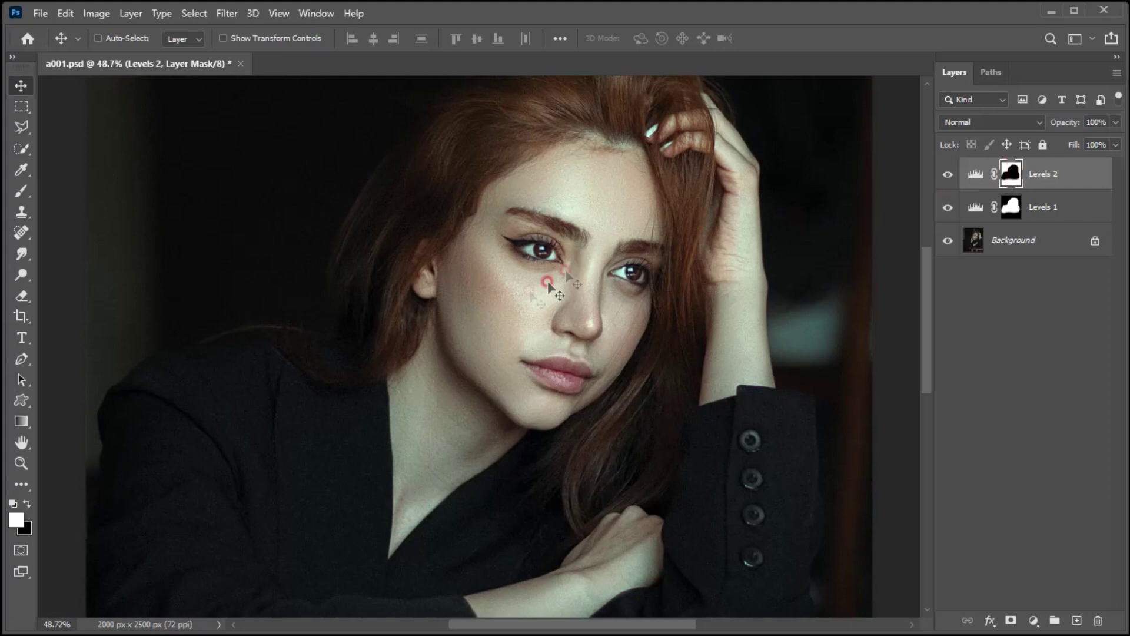
pyautogui.click(482, 296)
pyautogui.click(501, 291)
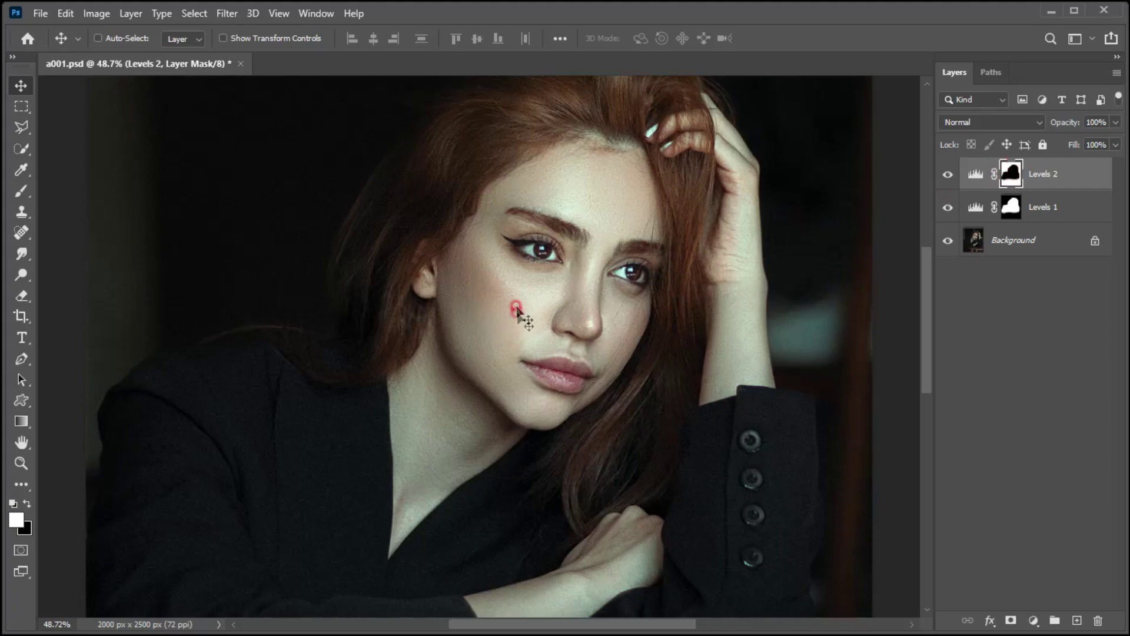
pyautogui.click(496, 301)
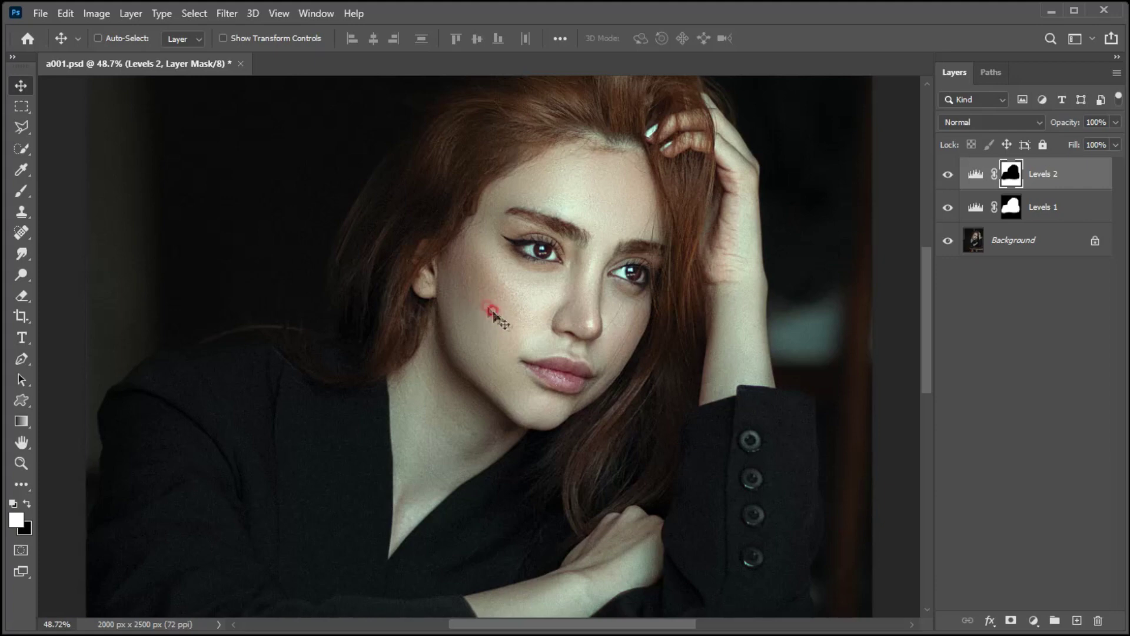
# Step: Add a Curves adjustment layer above Levels 2
pyautogui.click(1035, 622)
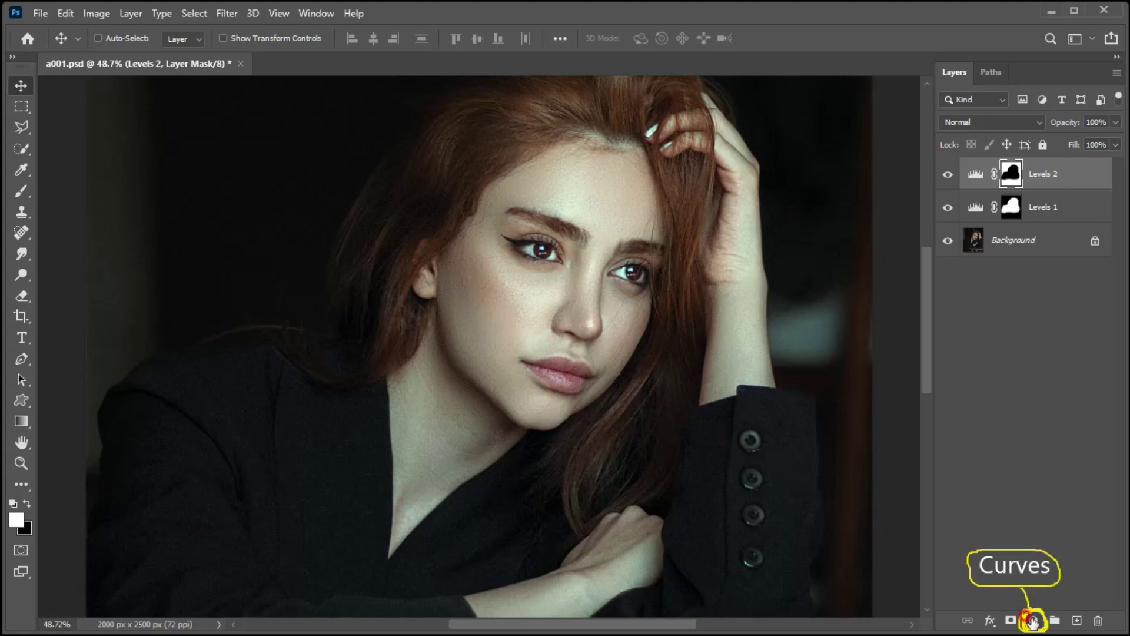
pyautogui.click(1035, 620)
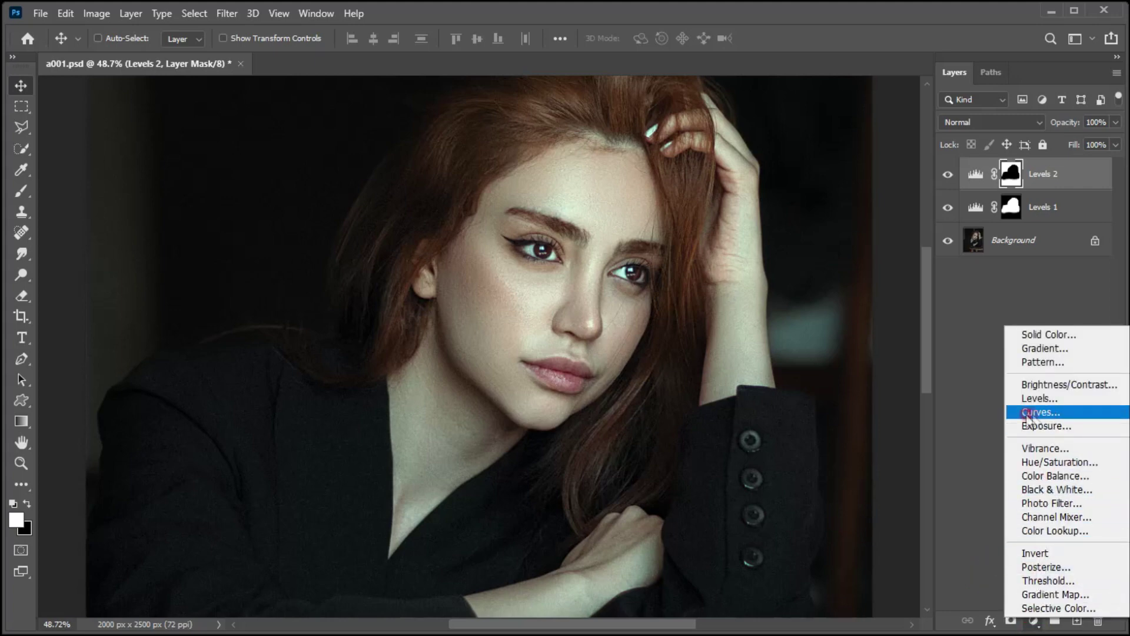
pyautogui.click(1034, 413)
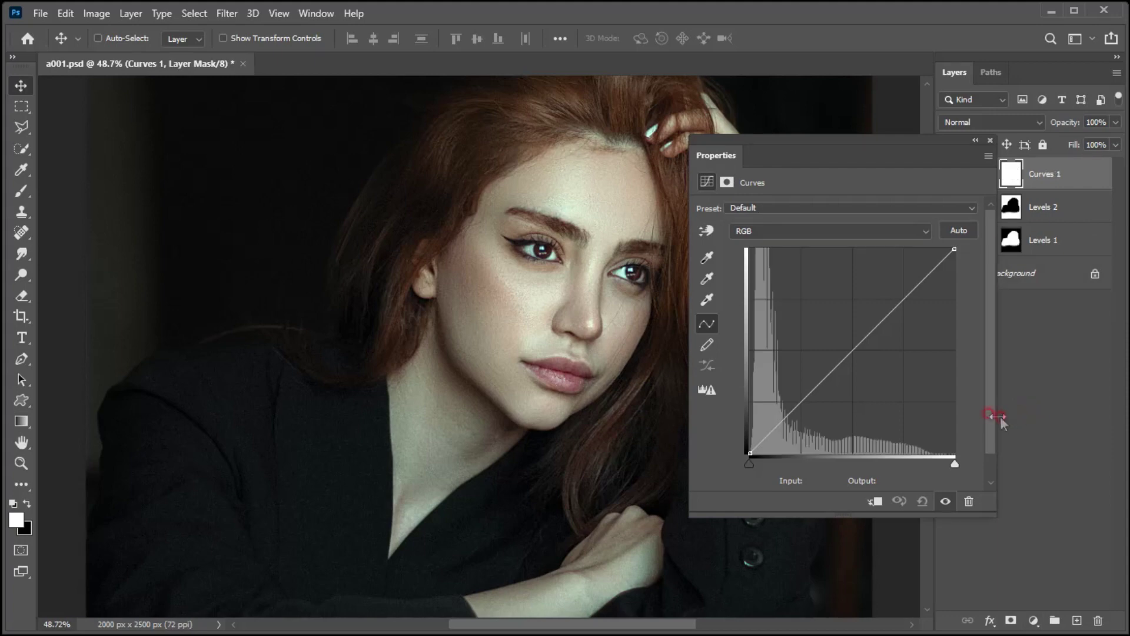
# Step: In the Curves Red channel, sample the bright skin below the eye with on-image adjustment and raise that curve point slightly
pyautogui.click(744, 232)
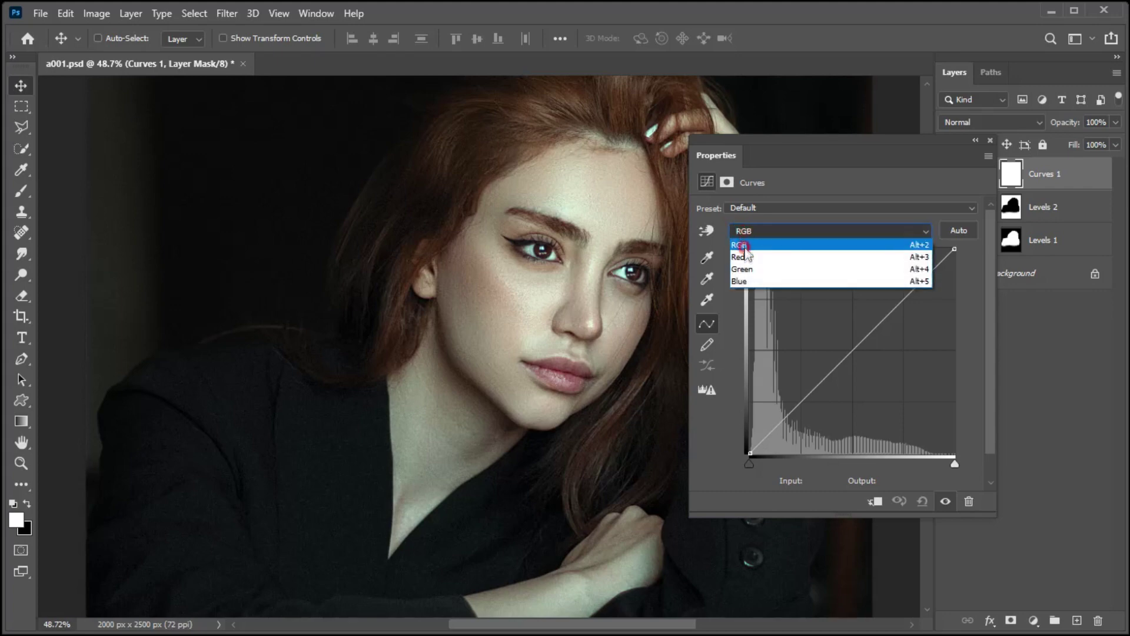
pyautogui.click(743, 258)
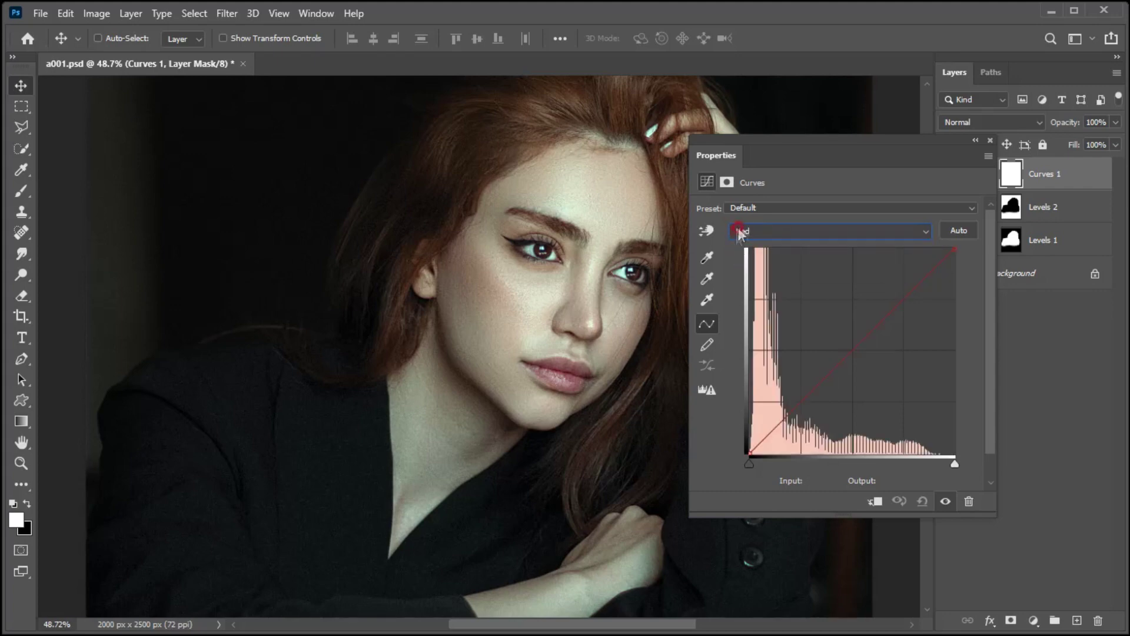
pyautogui.click(705, 232)
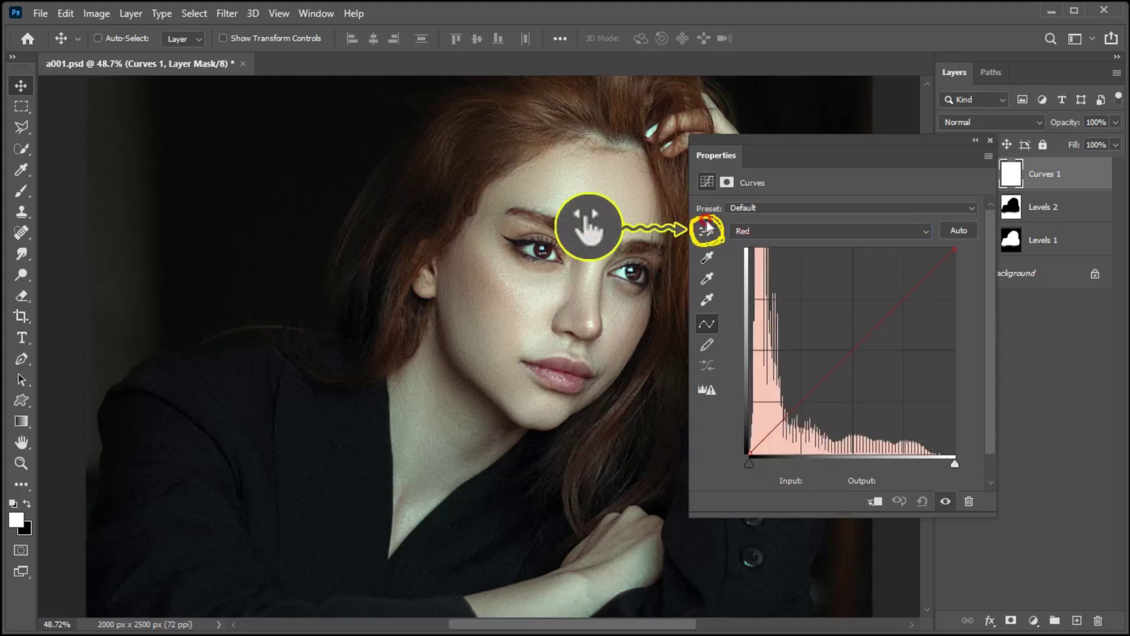
pyautogui.click(656, 216)
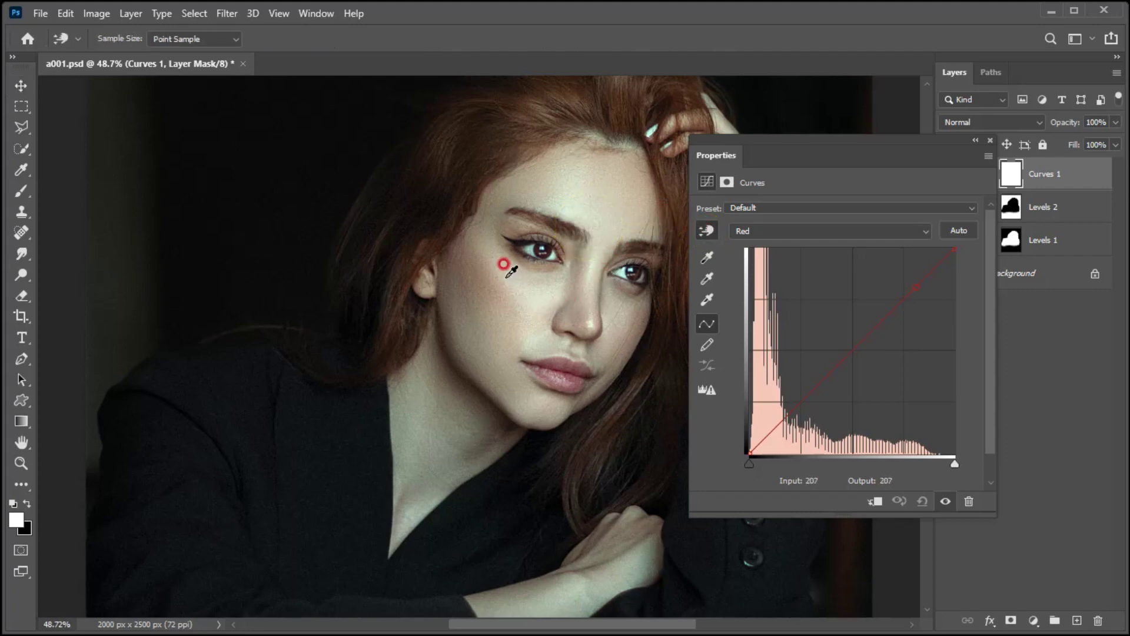
pyautogui.click(527, 275)
pyautogui.click(895, 291)
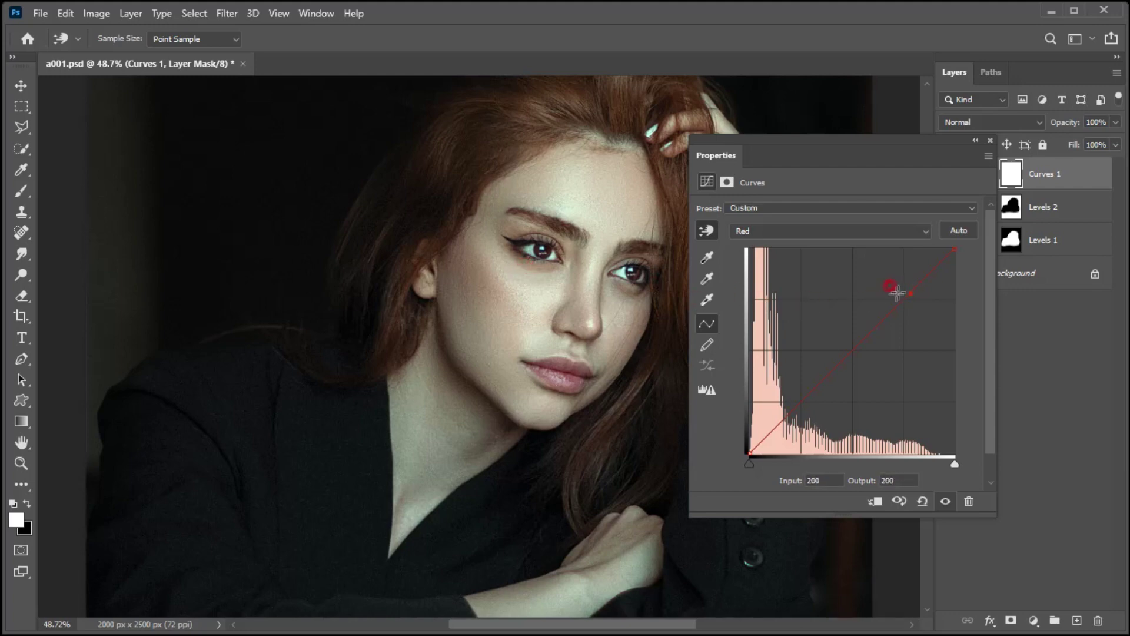
pyautogui.moveTo(911, 293); pyautogui.dragTo(908, 281)
pyautogui.click(989, 140)
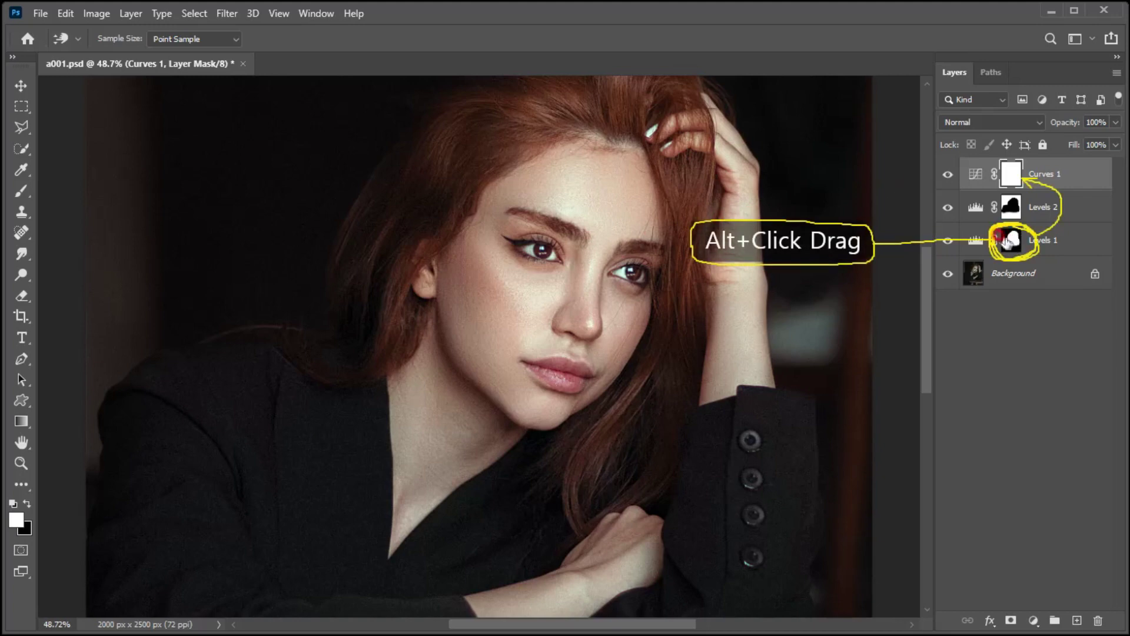
# Step: Copy the Levels 1 mask onto Curves 1, replacing its mask, and return to the Move tool
pyautogui.moveTo(1012, 241); pyautogui.dragTo(995, 176)
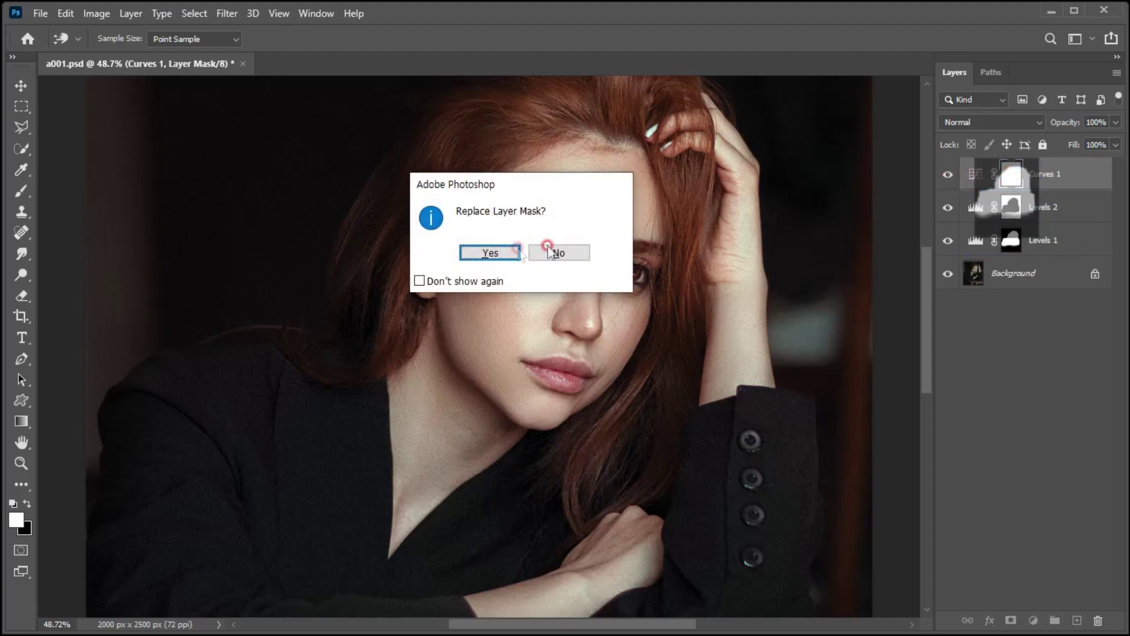
pyautogui.click(490, 253)
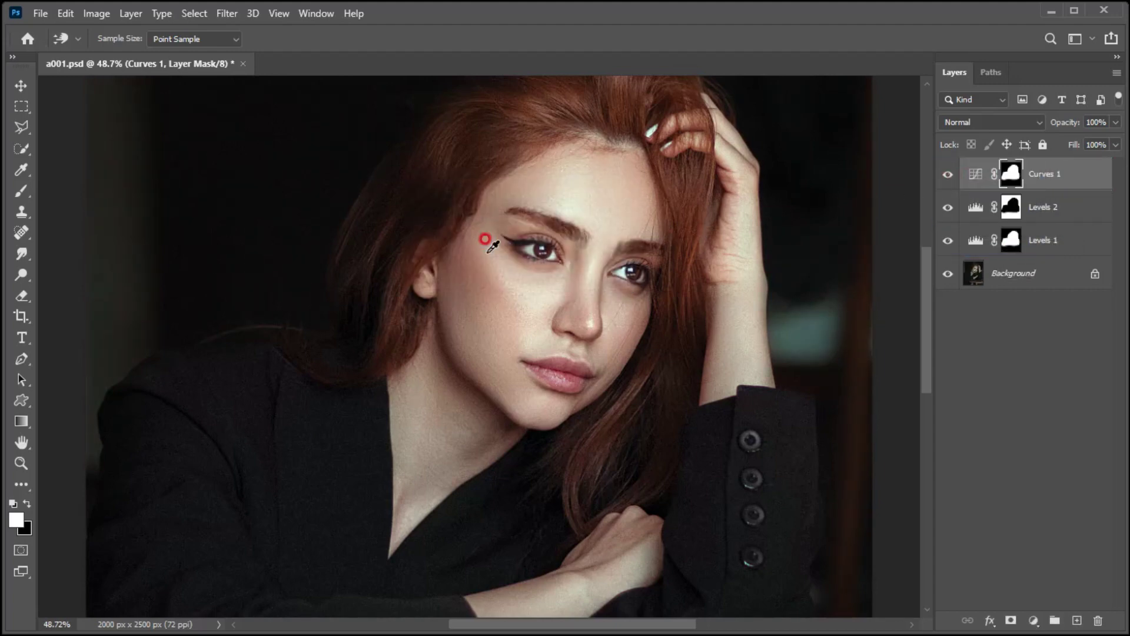
pyautogui.press('v')
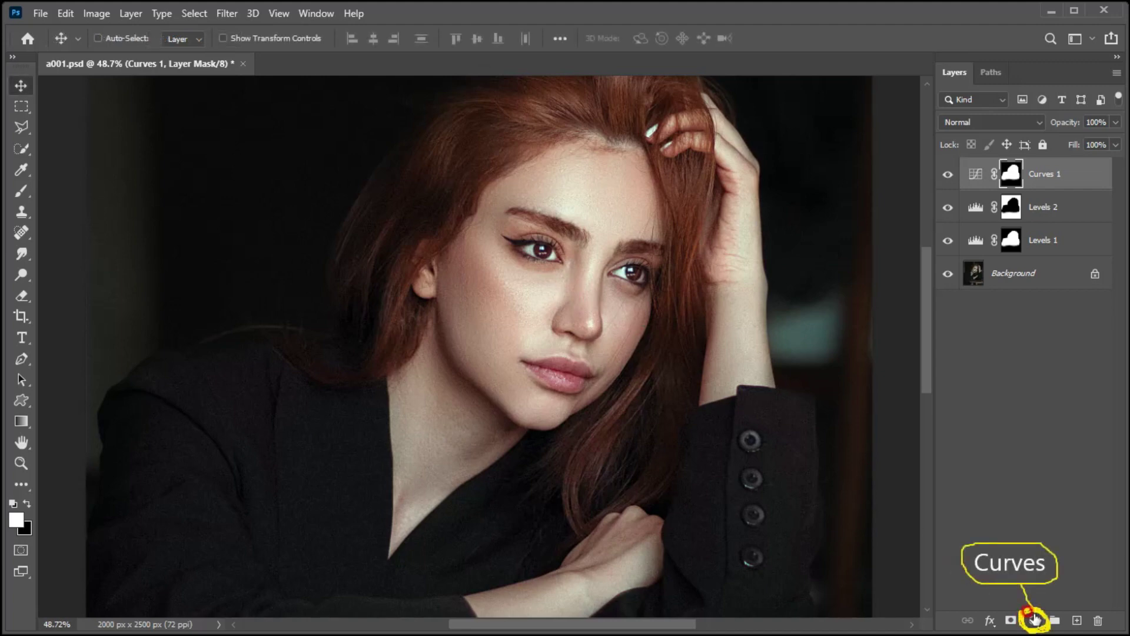
# Step: Add a Curves adjustment layer above Curves 1 and raise the midtones of its Blue channel slightly
pyautogui.click(1034, 620)
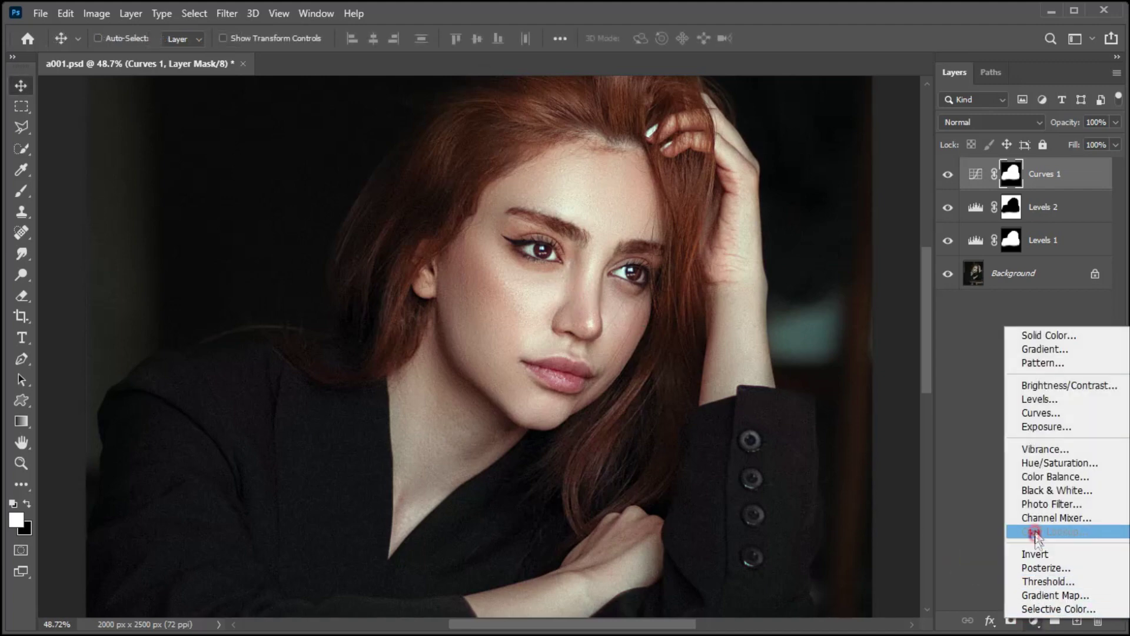
pyautogui.click(1041, 413)
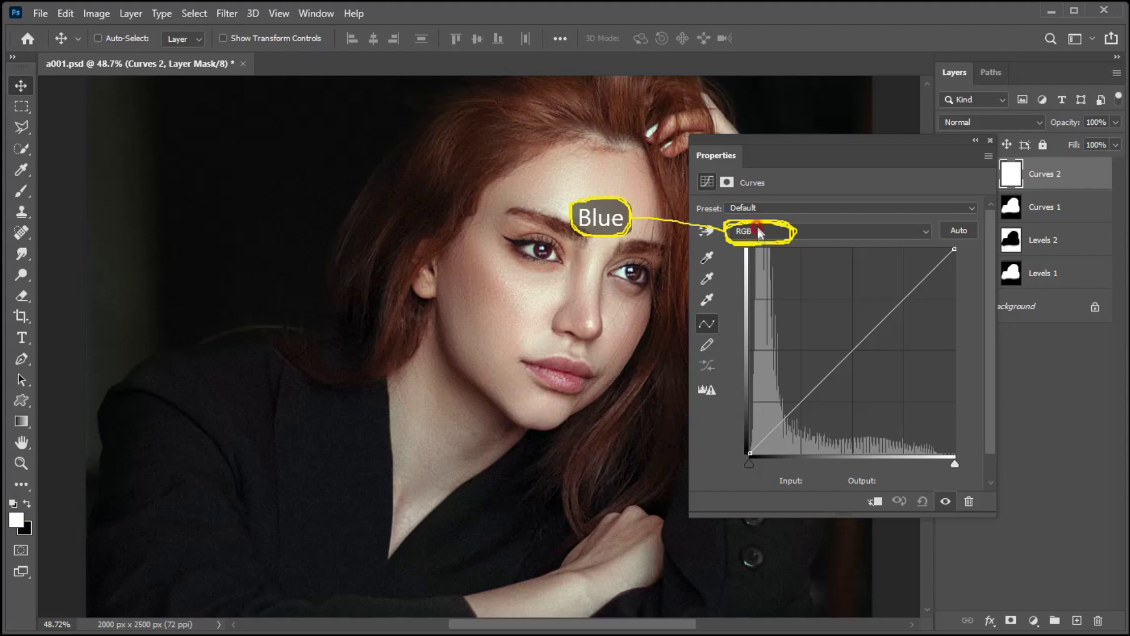
pyautogui.click(749, 231)
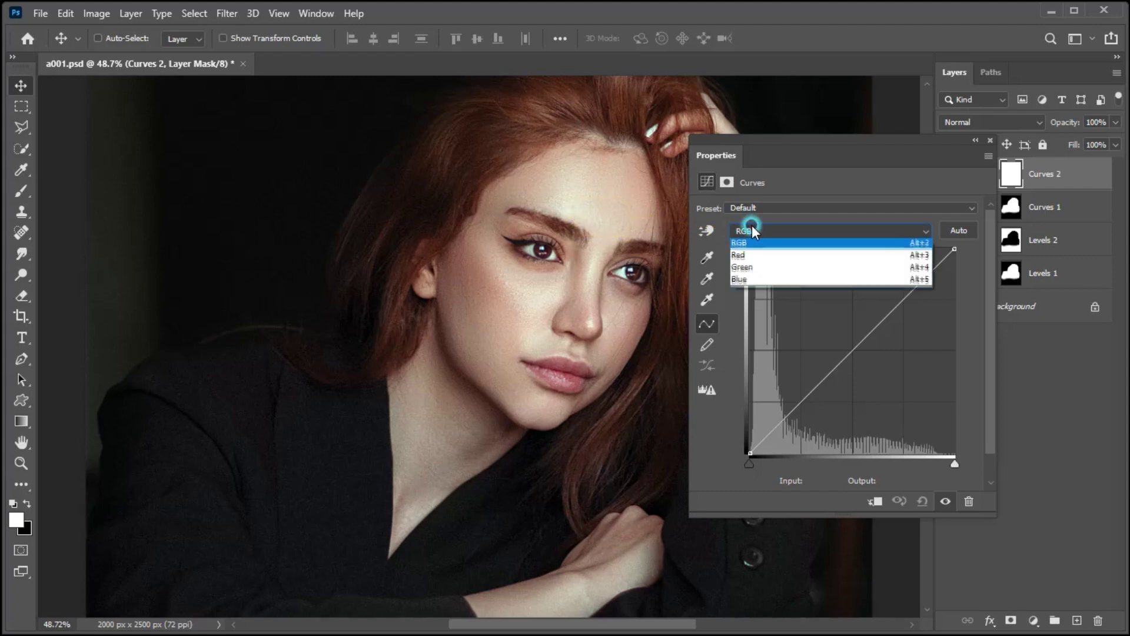
pyautogui.click(744, 280)
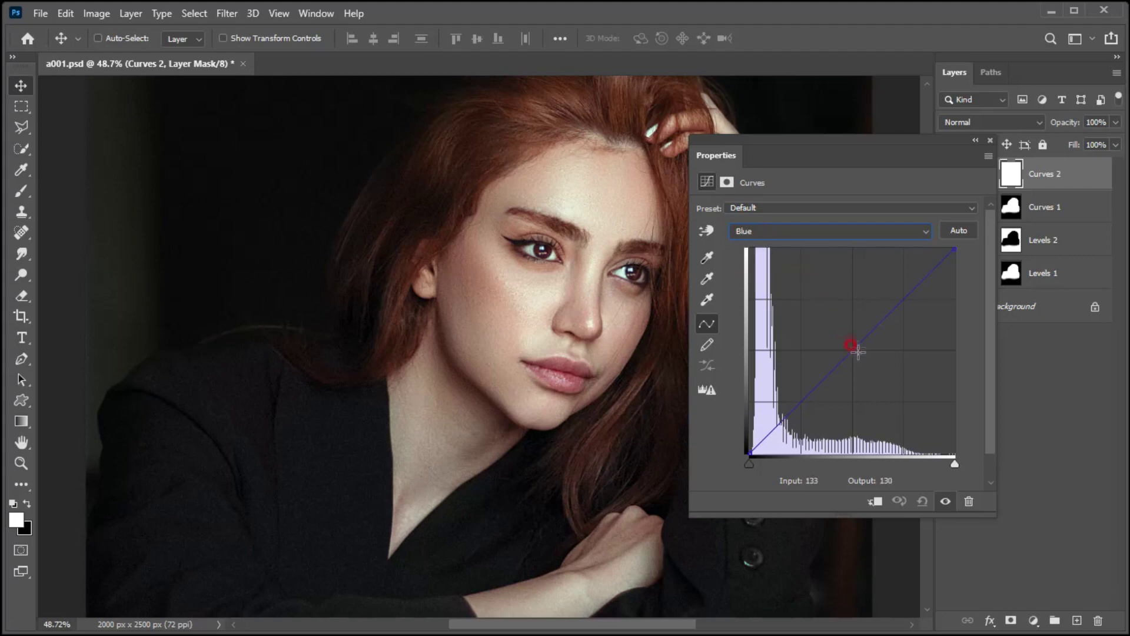
pyautogui.moveTo(854, 353); pyautogui.dragTo(850, 349)
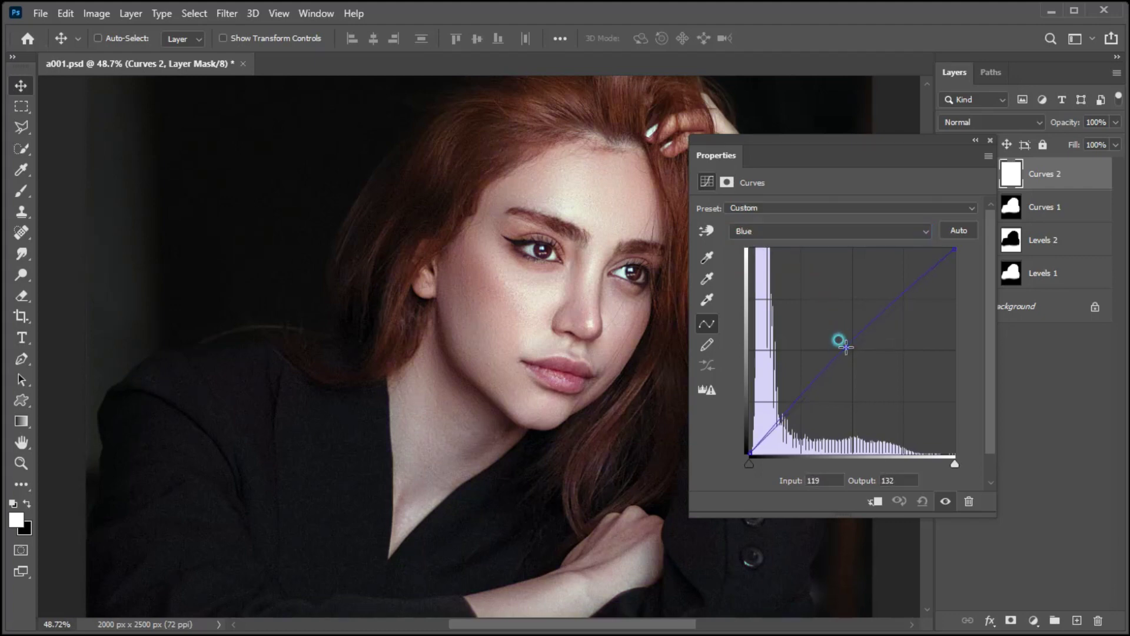
pyautogui.moveTo(845, 346); pyautogui.dragTo(852, 353)
pyautogui.click(987, 138)
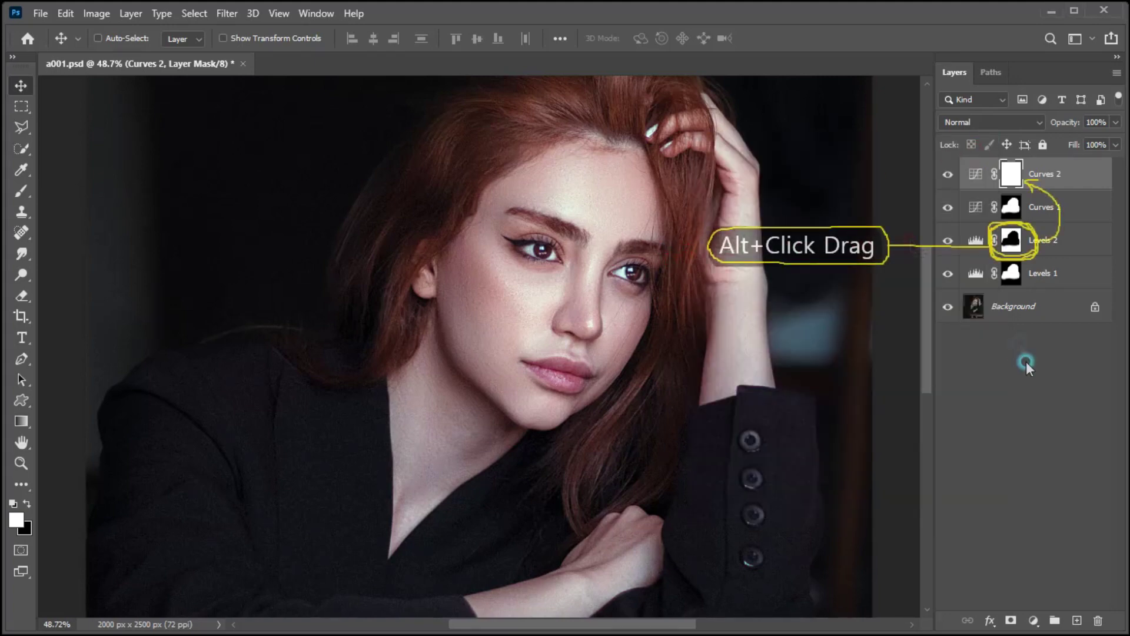
# Step: Copy the Levels 2 mask onto Curves 2, replacing its existing mask, so the blue tint affects only the background
pyautogui.keyDown('alt'); pyautogui.moveTo(1007, 241); pyautogui.dragTo(1012, 175); pyautogui.keyUp('alt')
pyautogui.click(485, 254)
pyautogui.moveTo(530, 288); pyautogui.dragTo(506, 291)
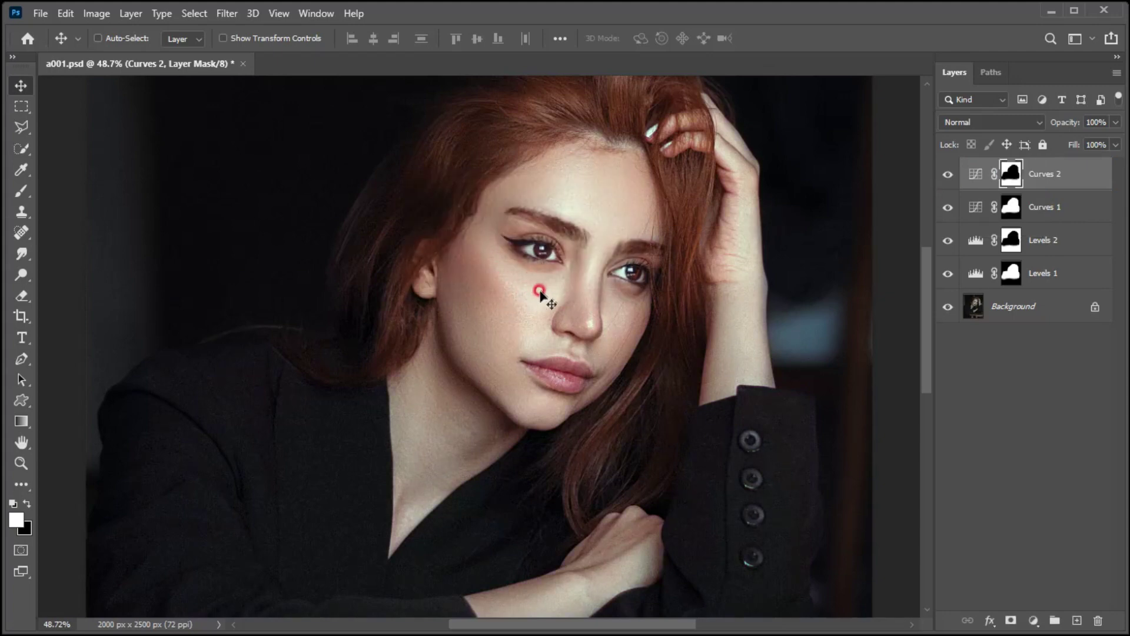
pyautogui.moveTo(529, 287); pyautogui.dragTo(544, 291)
pyautogui.moveTo(541, 297)
pyautogui.mouseDown()
pyautogui.moveTo(553, 296)
pyautogui.moveTo(546, 307)
pyautogui.moveTo(546, 298)
pyautogui.mouseUp()
# Step: Add a Hue/Saturation adjustment layer with Saturation +15 and replace its mask with a copy of the Curves 1 mask
pyautogui.click(1035, 619)
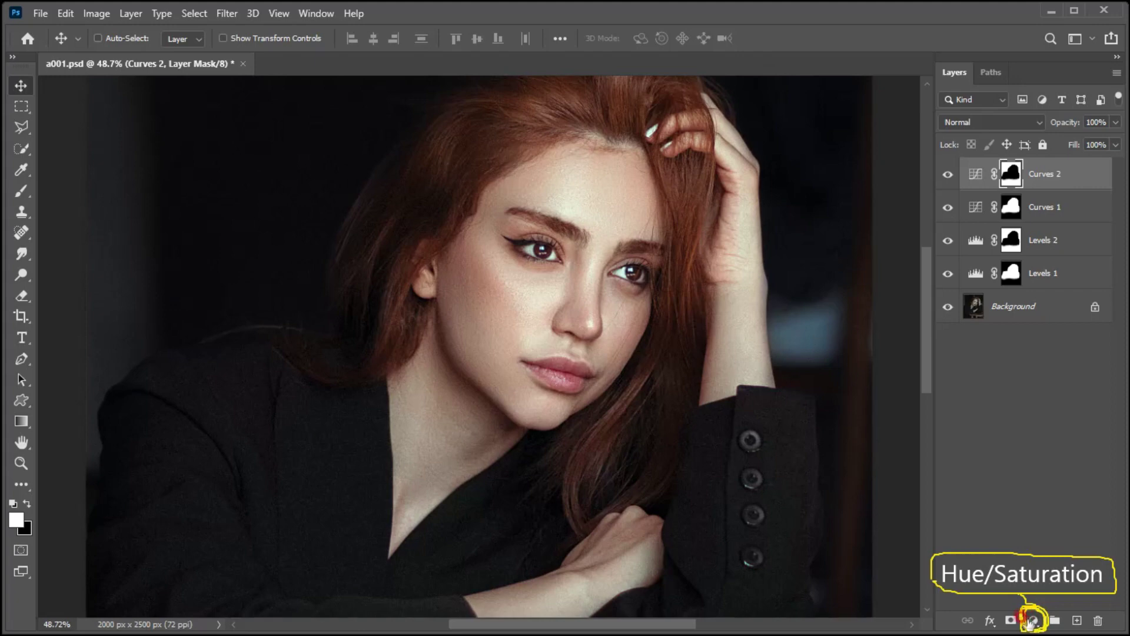
pyautogui.click(1034, 619)
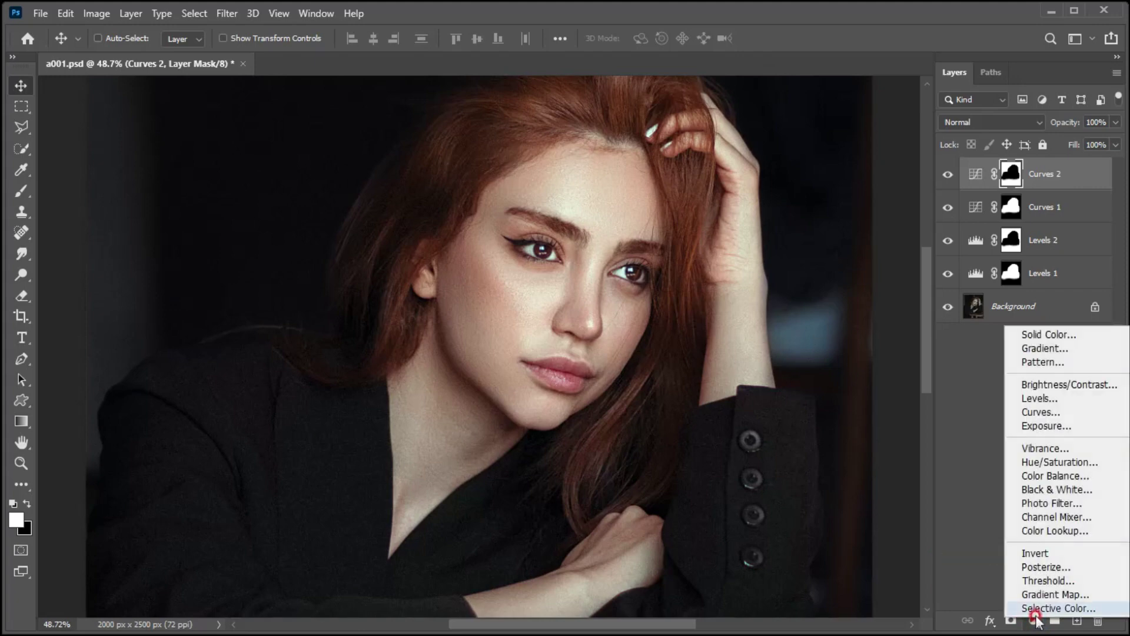
pyautogui.click(1041, 463)
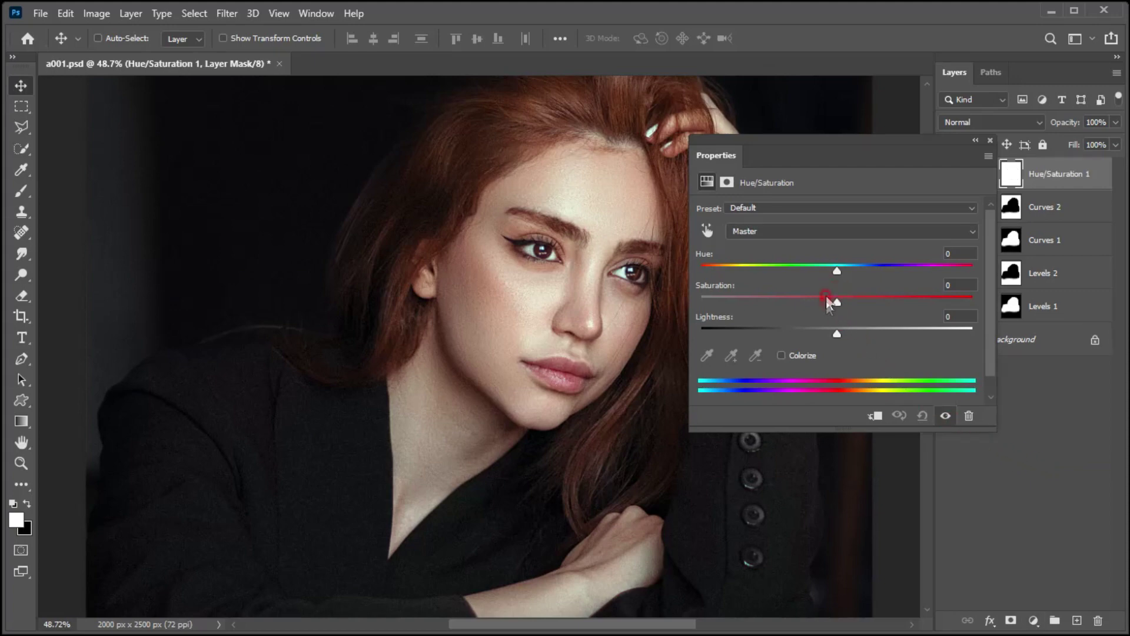
pyautogui.moveTo(840, 302); pyautogui.dragTo(857, 303)
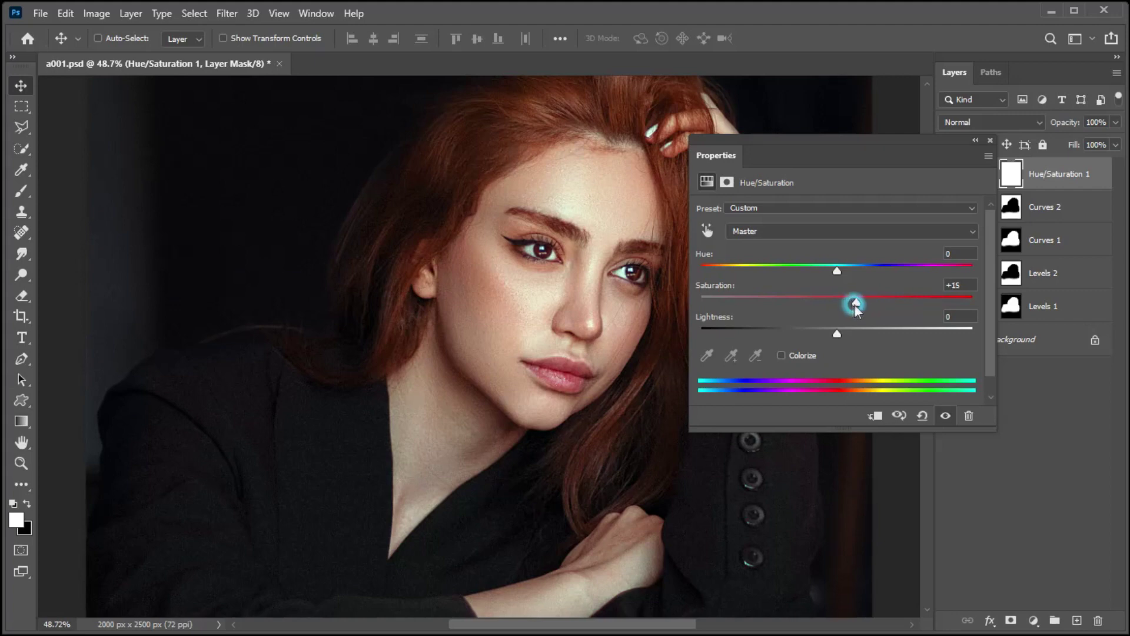
pyautogui.click(990, 141)
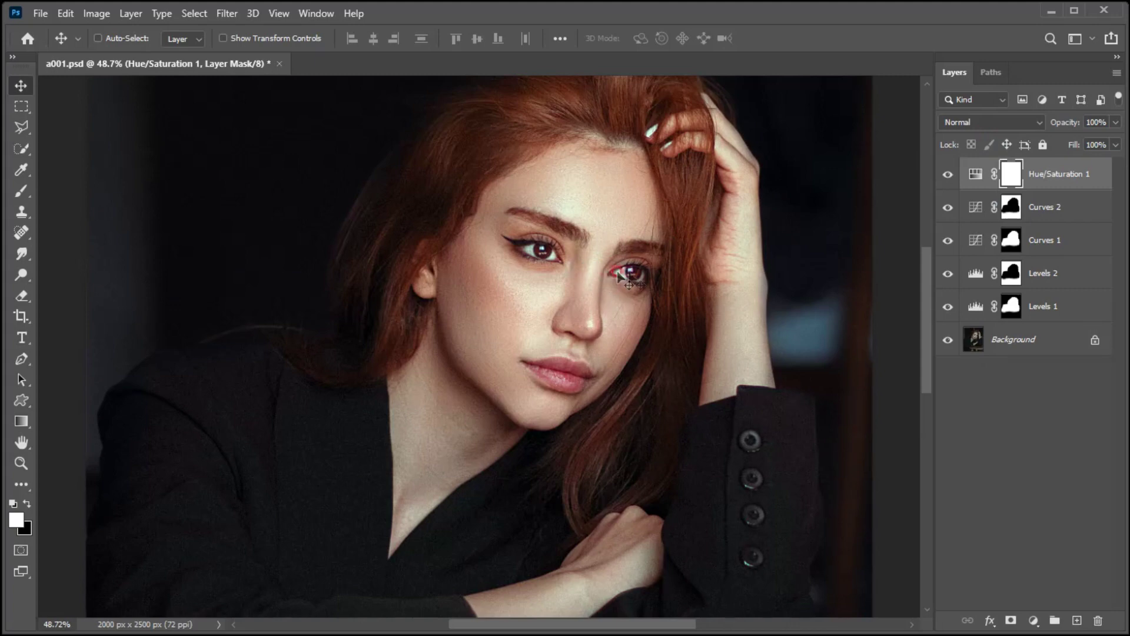
pyautogui.moveTo(1010, 240); pyautogui.dragTo(1013, 171)
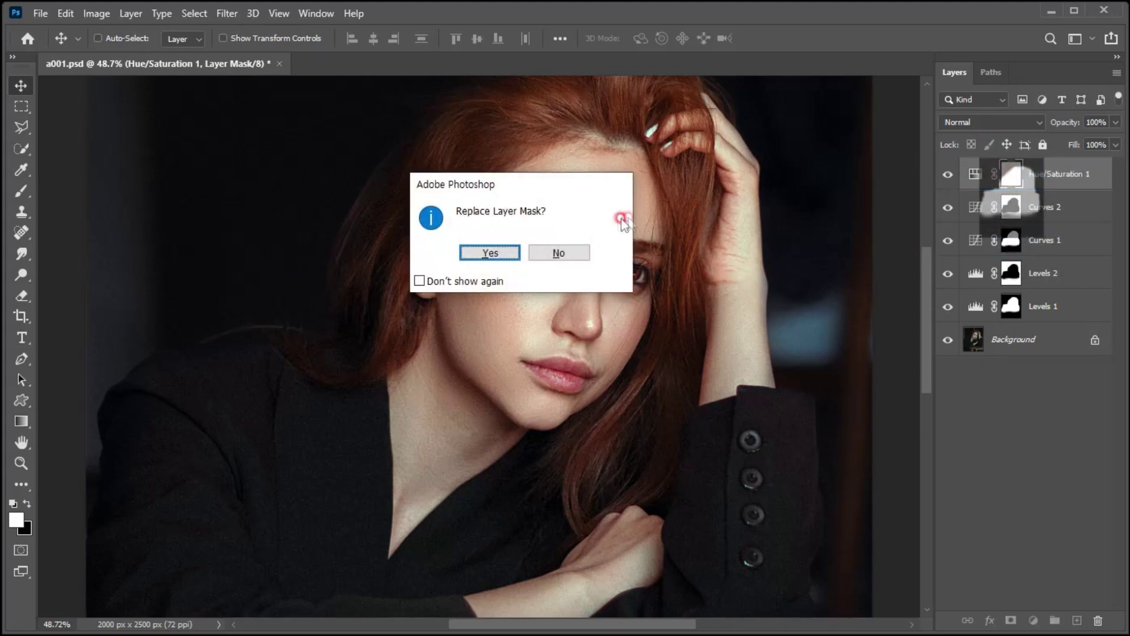
pyautogui.click(502, 252)
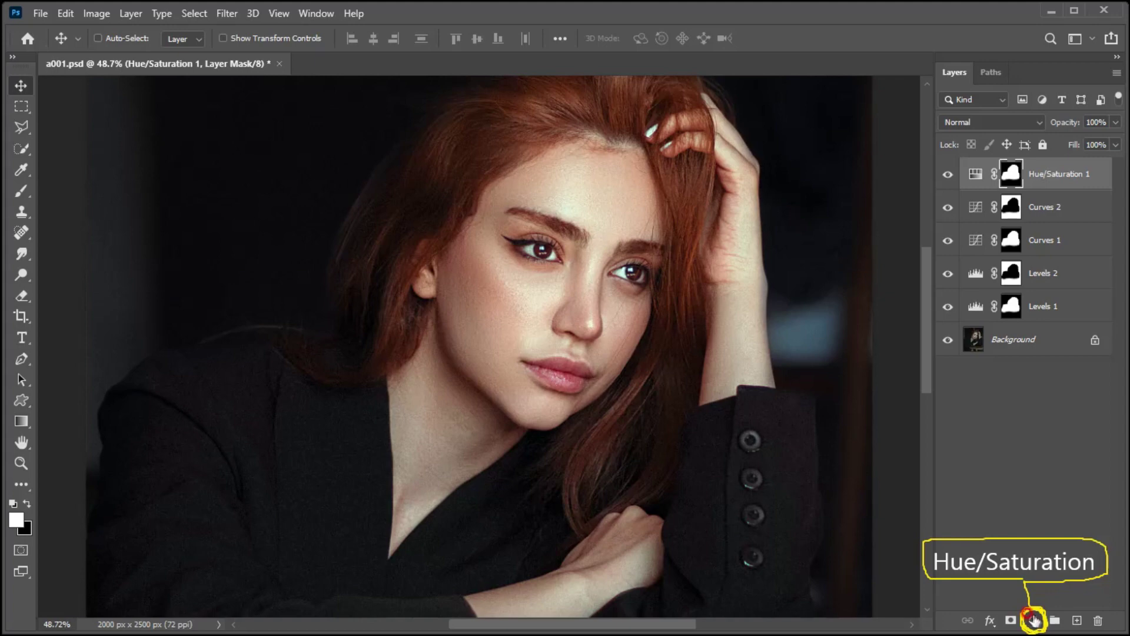
# Step: Add a second Hue/Saturation adjustment layer with Saturation -20 and replace its mask with a copy of the Curves 2 mask
pyautogui.click(1032, 620)
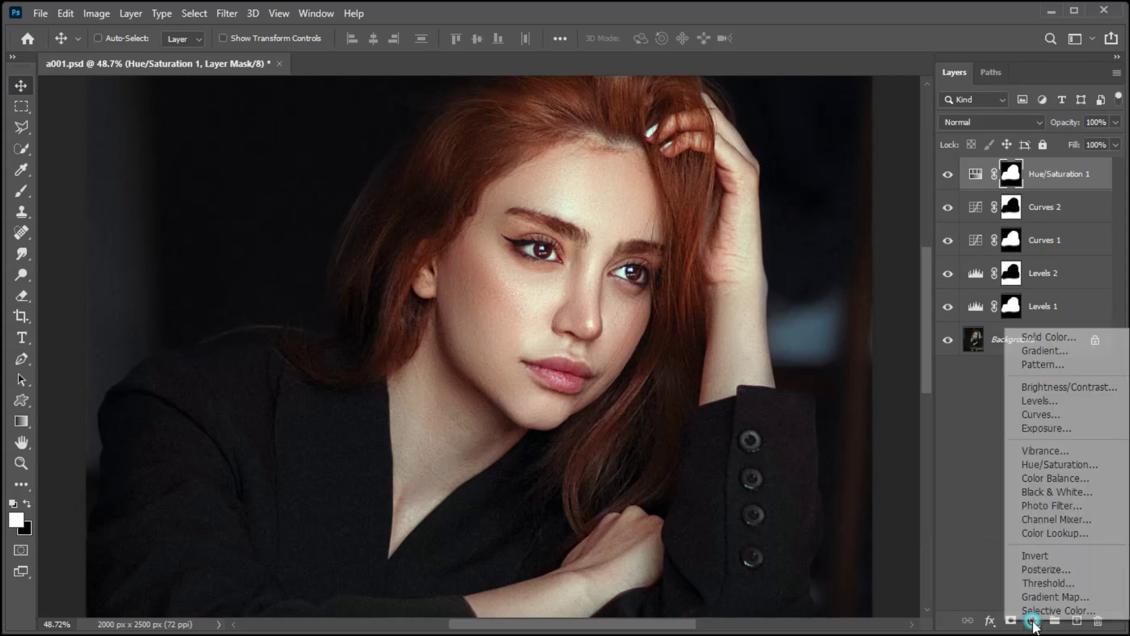
pyautogui.click(1046, 465)
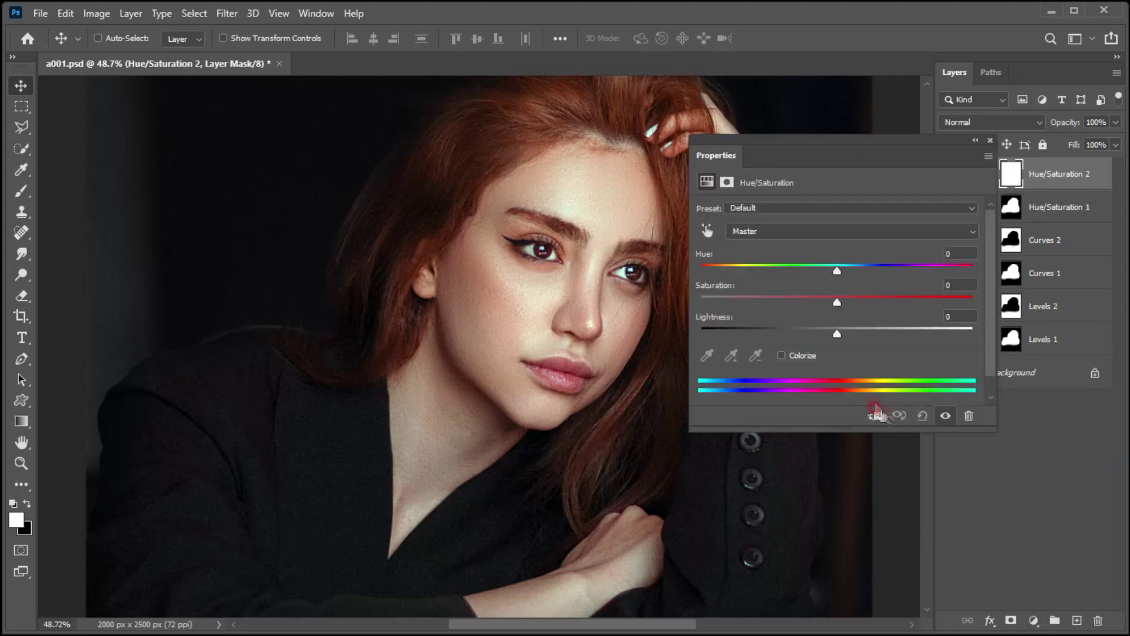
pyautogui.moveTo(835, 303); pyautogui.dragTo(809, 303)
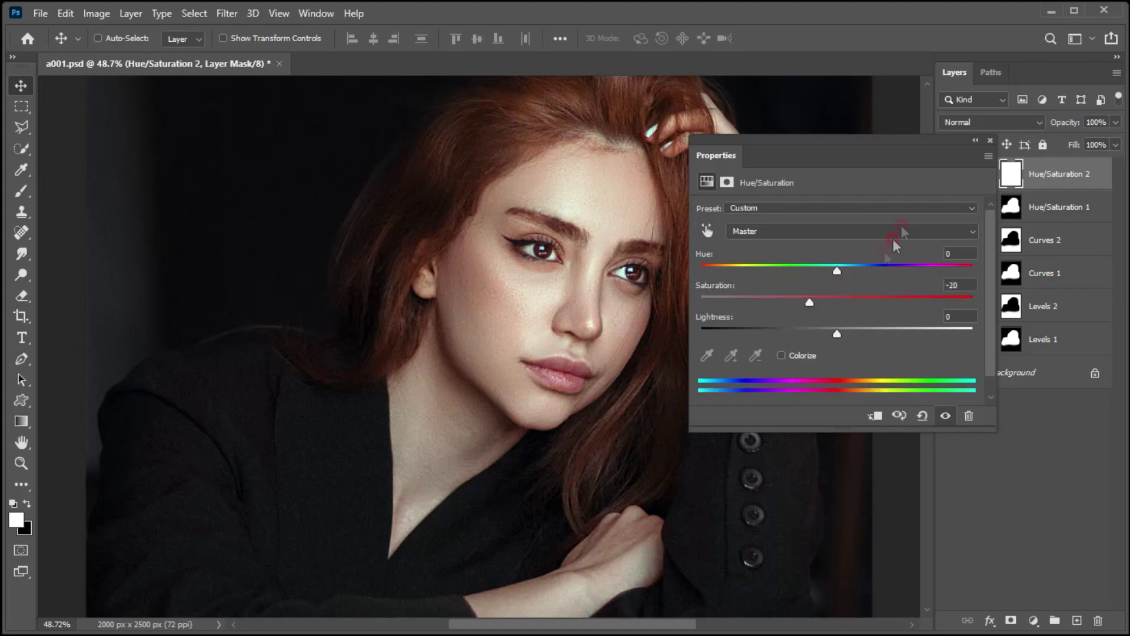
pyautogui.click(990, 141)
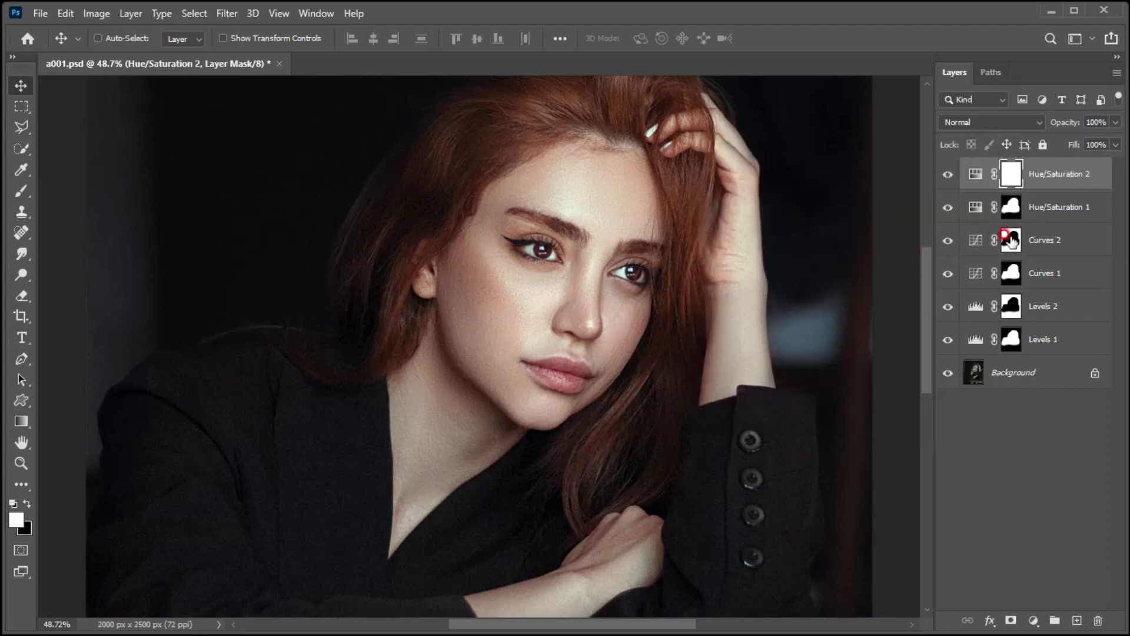
pyautogui.moveTo(1011, 241); pyautogui.dragTo(1011, 174)
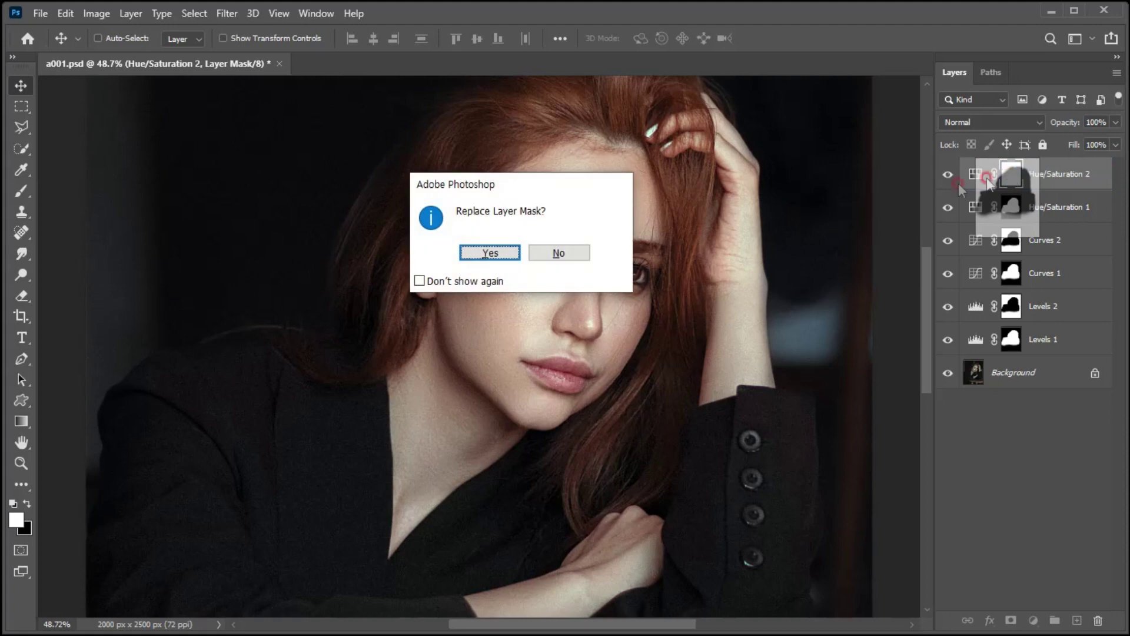
pyautogui.click(491, 252)
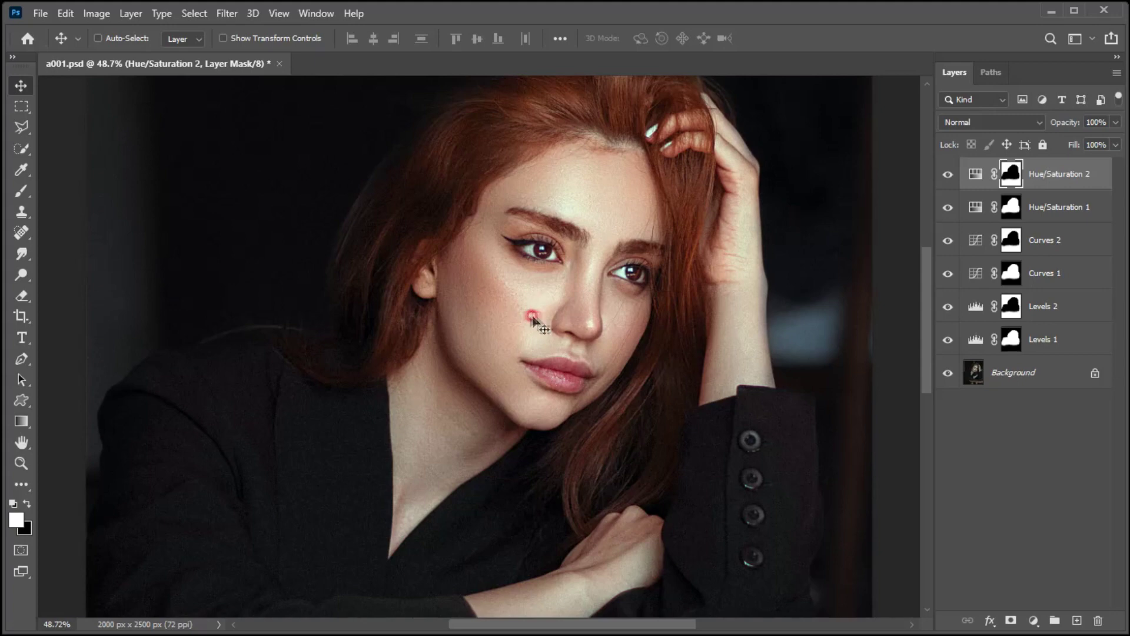
# Step: Compare the portrait before and after retouching by repeatedly hiding and showing all layers except Background
pyautogui.keyDown('alt'); pyautogui.click(947, 373); pyautogui.keyUp('alt')
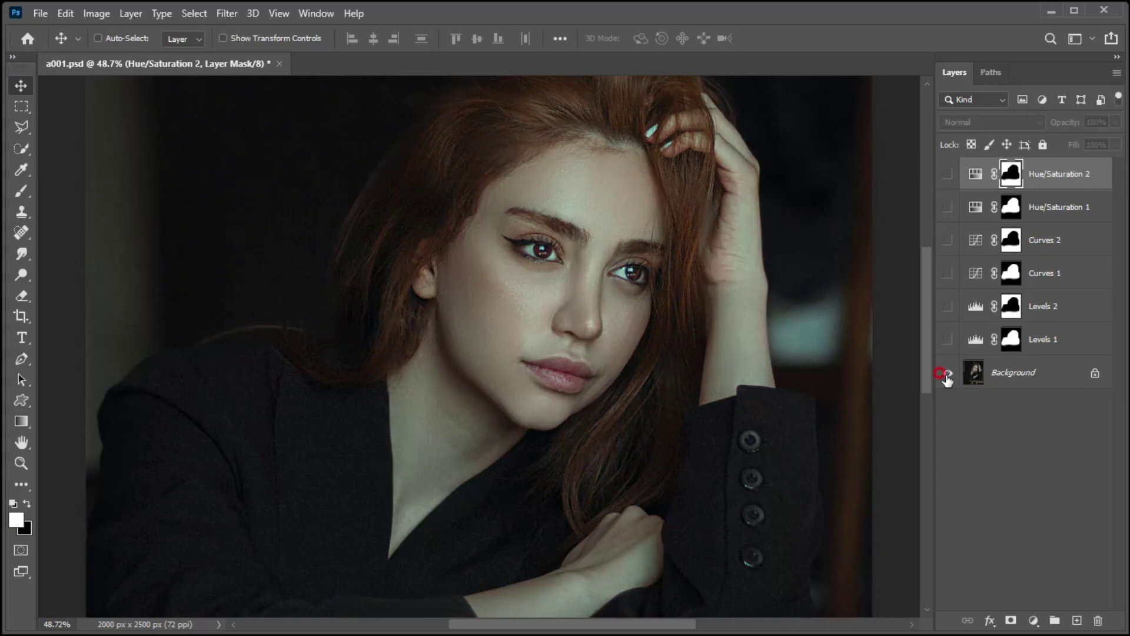
pyautogui.keyDown('alt'); pyautogui.click(947, 372); pyautogui.keyUp('alt')
pyautogui.keyDown('alt'); pyautogui.click(946, 373); pyautogui.keyUp('alt')
pyautogui.keyDown('alt'); pyautogui.click(947, 372); pyautogui.keyUp('alt')
pyautogui.keyDown('alt'); pyautogui.click(947, 373); pyautogui.keyUp('alt')
pyautogui.keyDown('alt'); pyautogui.click(947, 373); pyautogui.keyUp('alt')
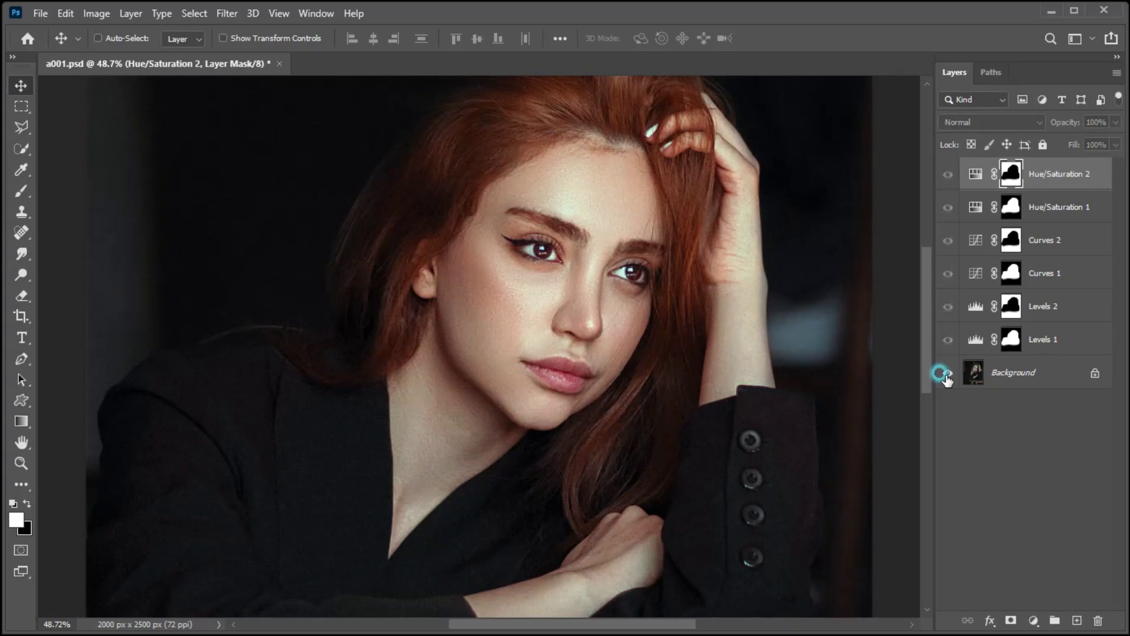
pyautogui.keyDown('alt'); pyautogui.click(946, 373); pyautogui.keyUp('alt')
pyautogui.keyDown('alt'); pyautogui.click(947, 373); pyautogui.keyUp('alt')
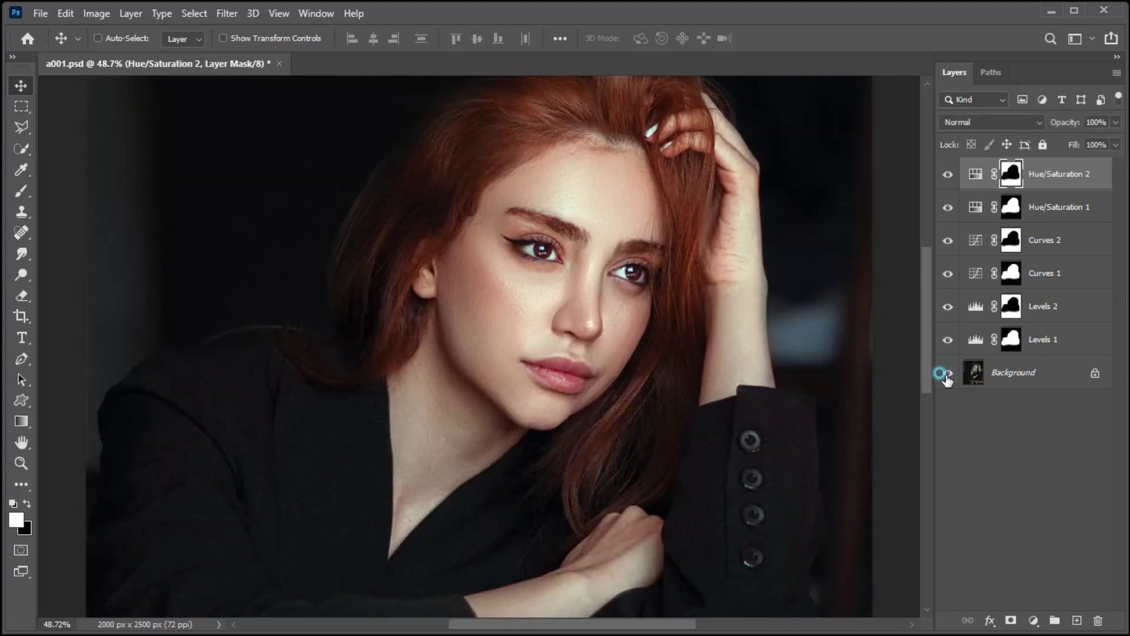
pyautogui.keyDown('alt'); pyautogui.click(947, 373); pyautogui.keyUp('alt')
pyautogui.keyDown('alt'); pyautogui.click(946, 373); pyautogui.keyUp('alt')
pyautogui.keyDown('alt'); pyautogui.click(947, 373); pyautogui.keyUp('alt')
pyautogui.keyDown('alt'); pyautogui.click(947, 372); pyautogui.keyUp('alt')
pyautogui.keyDown('alt'); pyautogui.click(947, 373); pyautogui.keyUp('alt')
pyautogui.keyDown('alt'); pyautogui.click(947, 372); pyautogui.keyUp('alt')
pyautogui.keyDown('alt'); pyautogui.click(947, 372); pyautogui.keyUp('alt')
pyautogui.keyDown('alt'); pyautogui.click(947, 373); pyautogui.keyUp('alt')
pyautogui.keyDown('alt'); pyautogui.click(946, 373); pyautogui.keyUp('alt')
pyautogui.keyDown('alt'); pyautogui.click(947, 373); pyautogui.keyUp('alt')
pyautogui.keyDown('alt'); pyautogui.click(947, 372); pyautogui.keyUp('alt')
pyautogui.keyDown('alt'); pyautogui.click(947, 372); pyautogui.keyUp('alt')
pyautogui.keyDown('alt'); pyautogui.click(947, 373); pyautogui.keyUp('alt')
pyautogui.keyDown('alt'); pyautogui.click(947, 372); pyautogui.keyUp('alt')
pyautogui.keyDown('alt'); pyautogui.click(946, 373); pyautogui.keyUp('alt')
pyautogui.keyDown('alt'); pyautogui.click(947, 373); pyautogui.keyUp('alt')
pyautogui.keyDown('alt'); pyautogui.click(946, 373); pyautogui.keyUp('alt')
pyautogui.keyDown('alt'); pyautogui.click(947, 373); pyautogui.keyUp('alt')
pyautogui.keyDown('alt'); pyautogui.click(947, 373); pyautogui.keyUp('alt')
pyautogui.keyDown('alt'); pyautogui.click(947, 373); pyautogui.keyUp('alt')
pyautogui.keyDown('alt'); pyautogui.click(947, 373); pyautogui.keyUp('alt')
pyautogui.keyDown('alt'); pyautogui.click(947, 373); pyautogui.keyUp('alt')
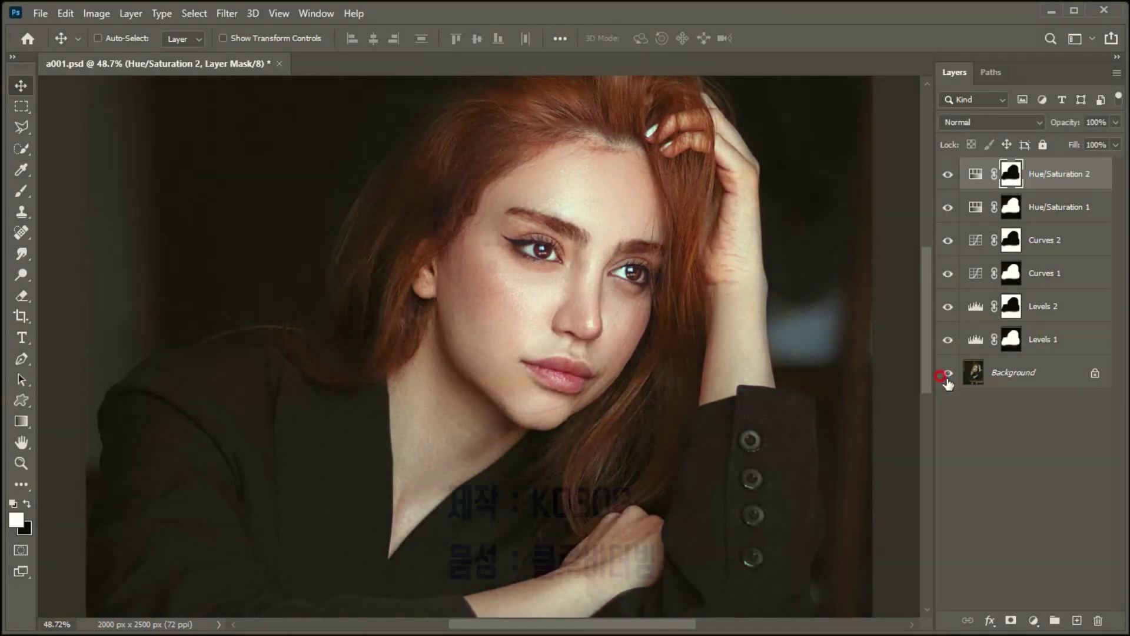